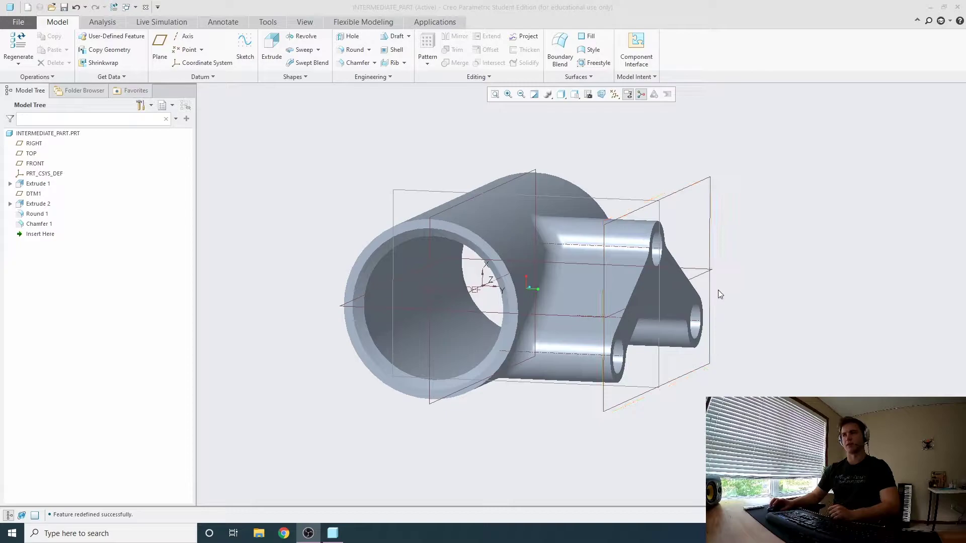
- Create a new solid part named Part_2 from the default template and maximize its window
mouse_move(742, 305)
middle_mouse_down()
mouse_move(760, 291)
mouse_move(736, 306)
middle_mouse_up()
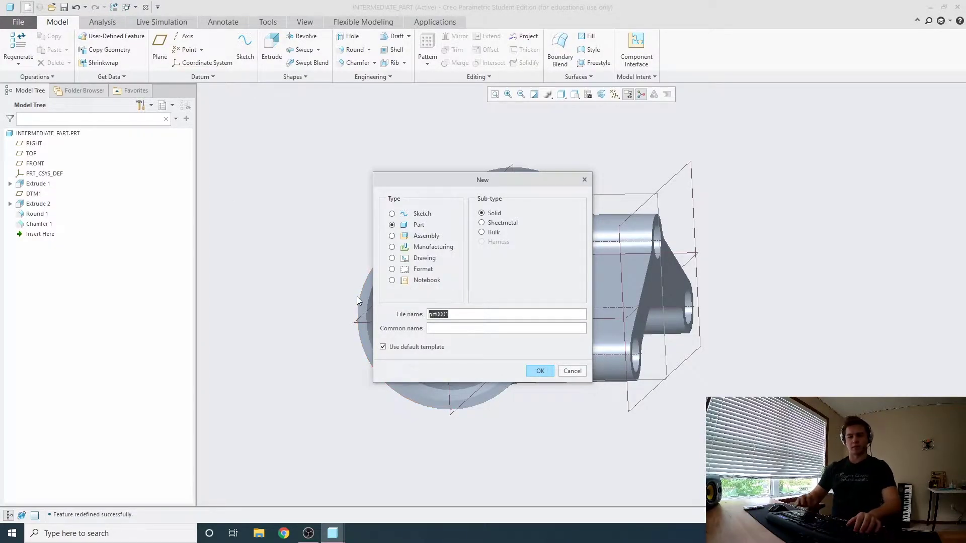
type("Part_2")
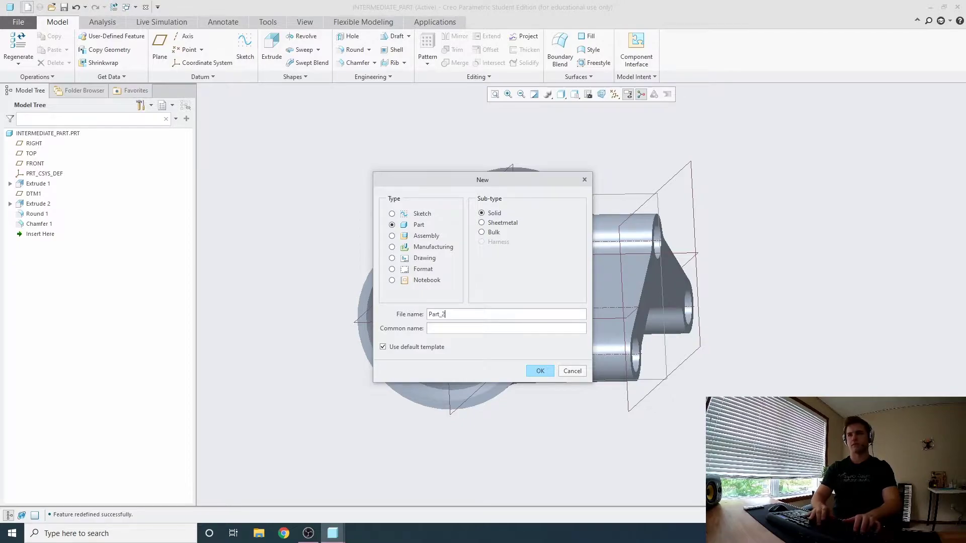
key("Return")
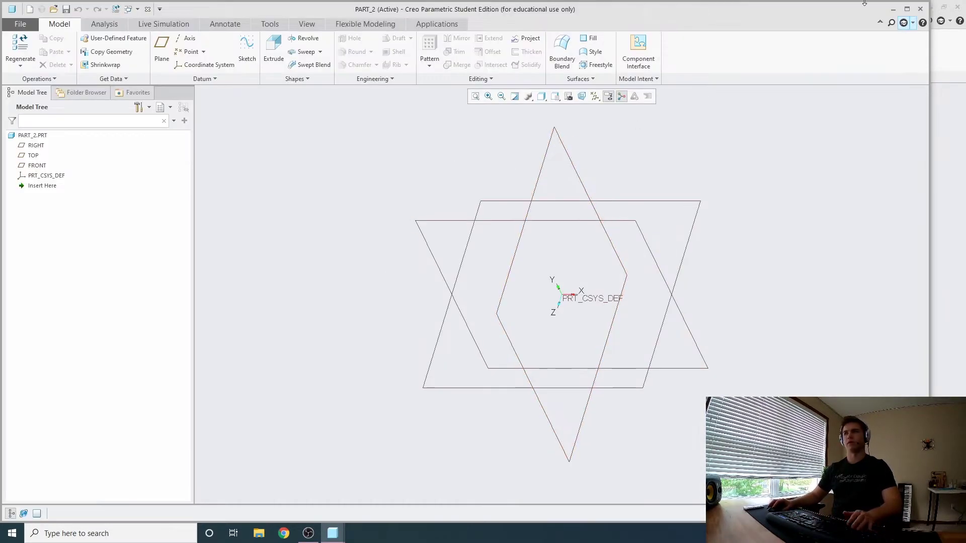
left_click(907, 8)
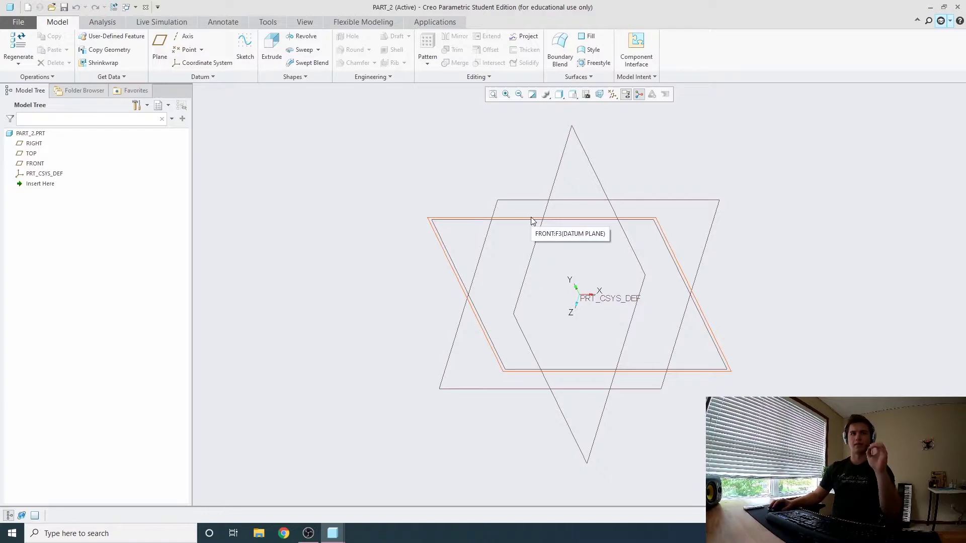
- Start an Extrude on the FRONT plane and sketch two concentric circles at the origin, the outer about 236 in diameter
left_click(270, 43)
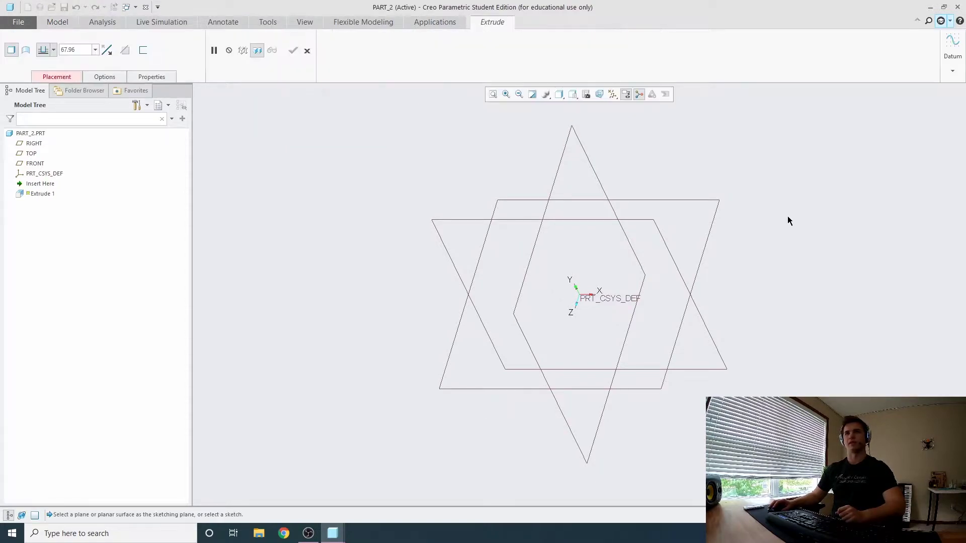
left_click(652, 221)
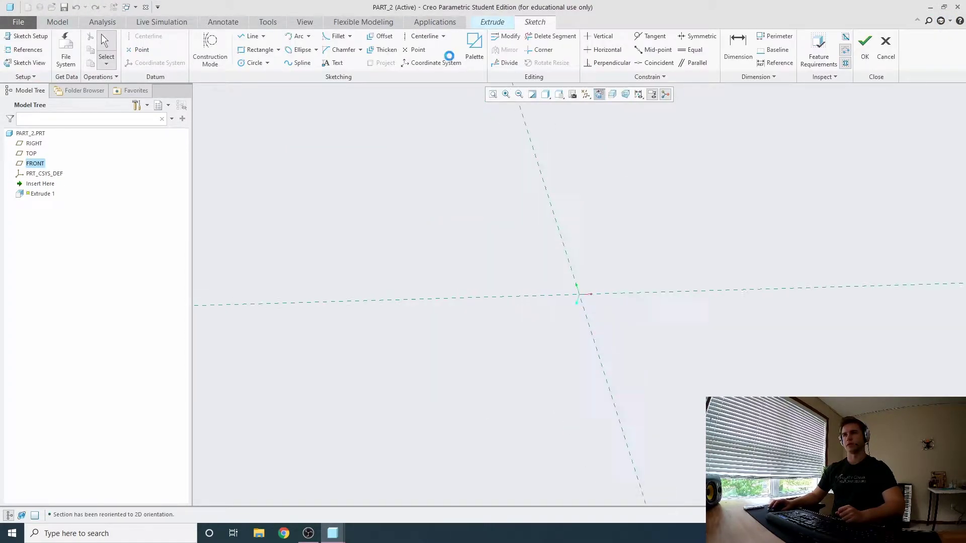
left_click(252, 63)
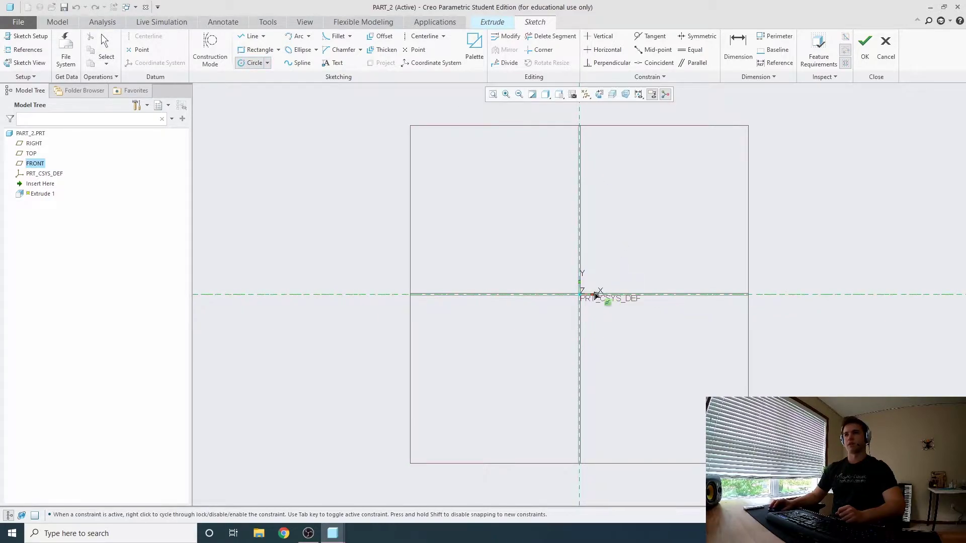
left_click(580, 294)
left_click(635, 239)
left_click(580, 295)
left_click(615, 267)
middle_click(669, 162)
- Set the inner circle's diameter to 100 and the outer circle's to 150, and finish the sketch
double_click(516, 257)
type("100")
key("Return")
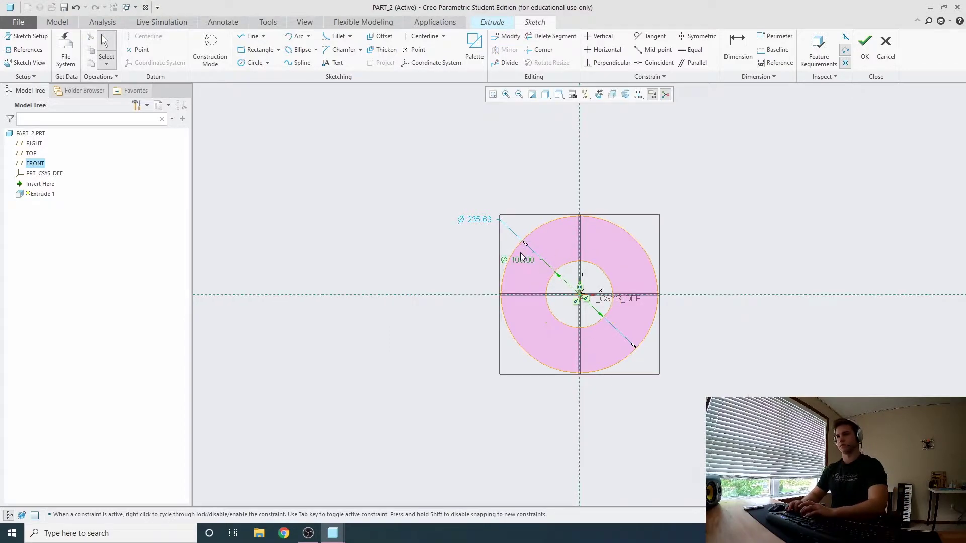
double_click(484, 220)
type("150")
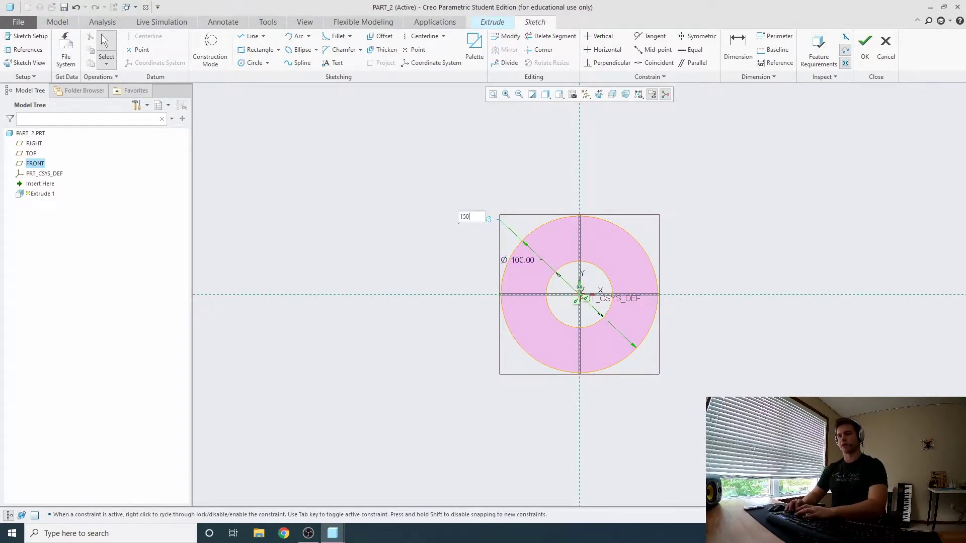
key("Return")
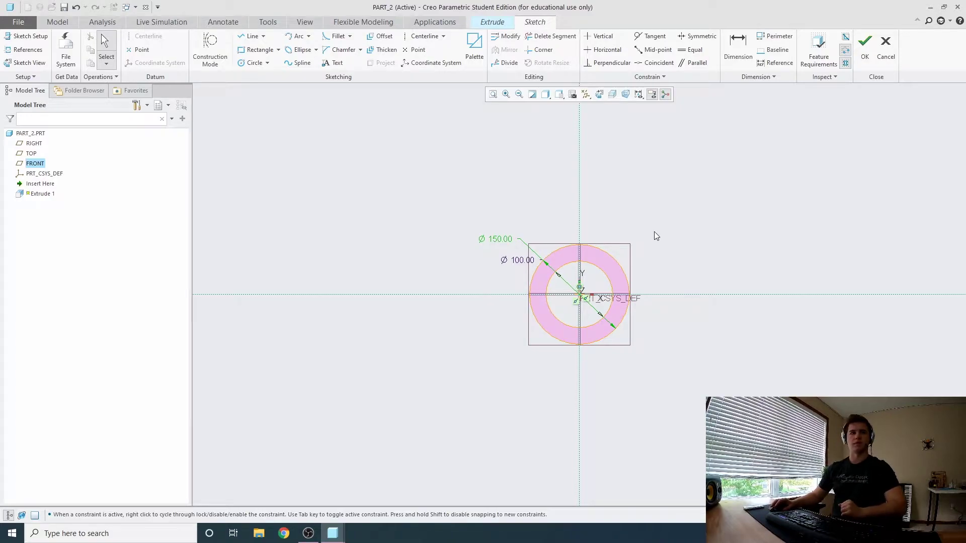
left_click(865, 56)
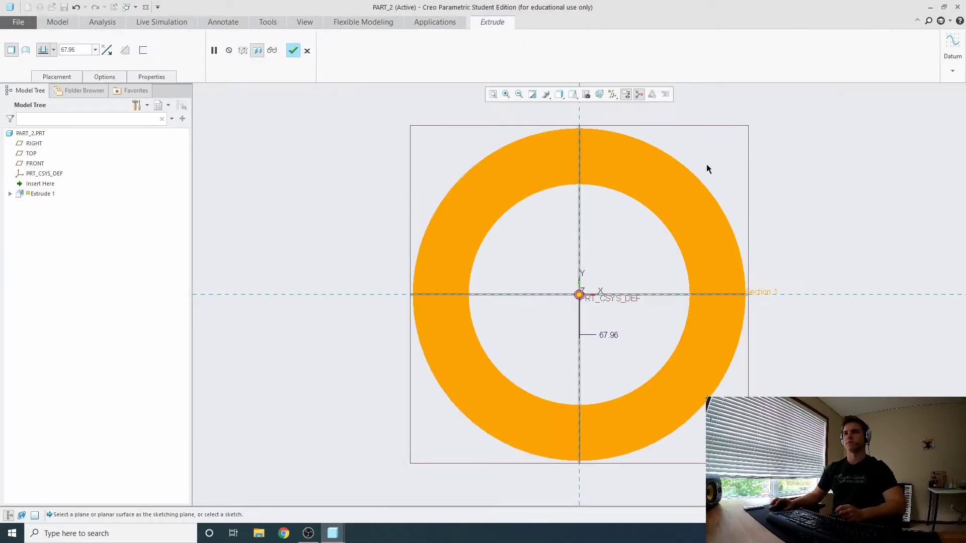
- Set the extrusion depth of the ring to 150
scroll(584, 232, "up", 3)
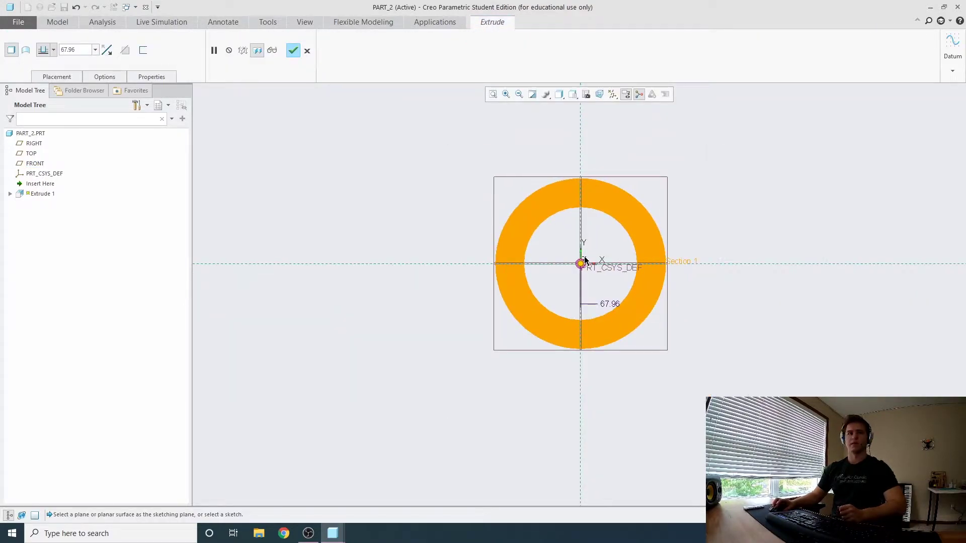
middle_click_drag(583, 260, 580, 263)
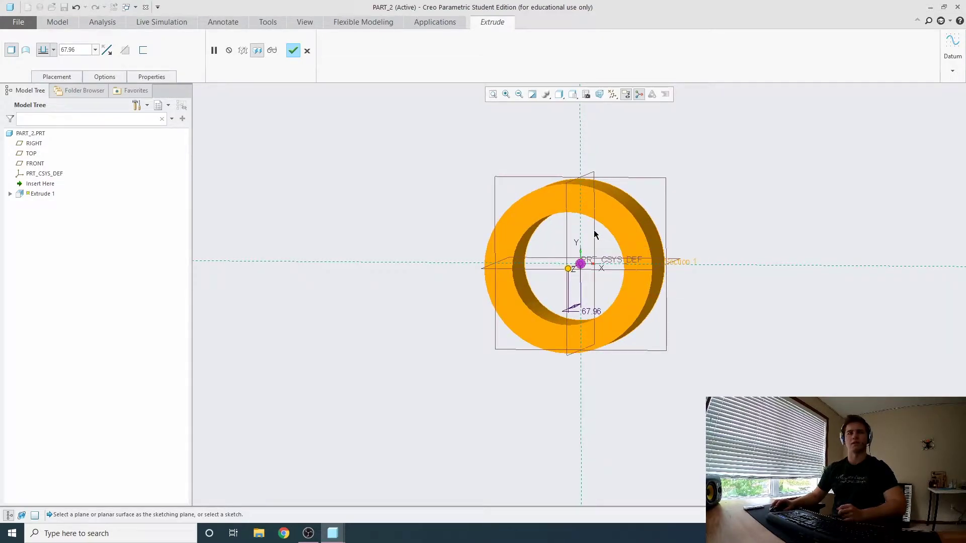
double_click(76, 50)
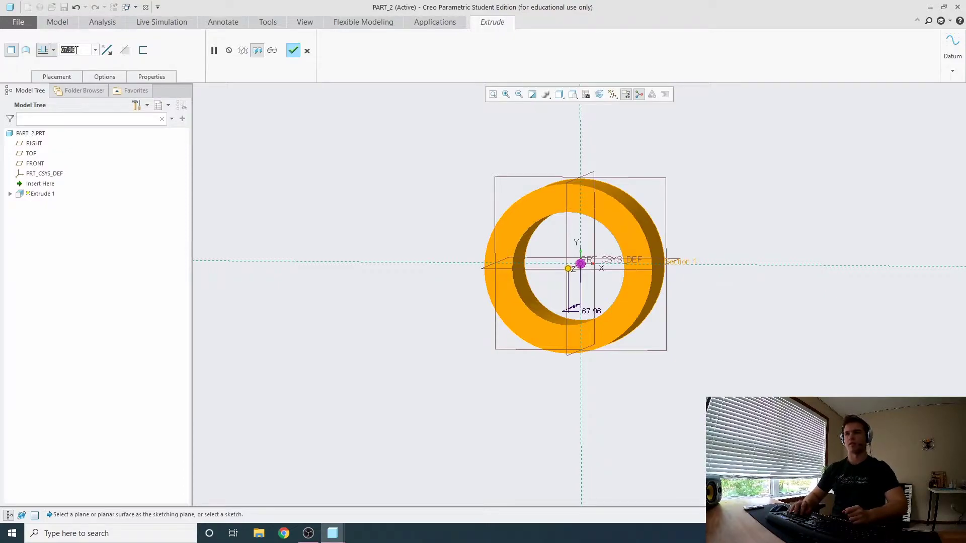
type("150")
key("Return")
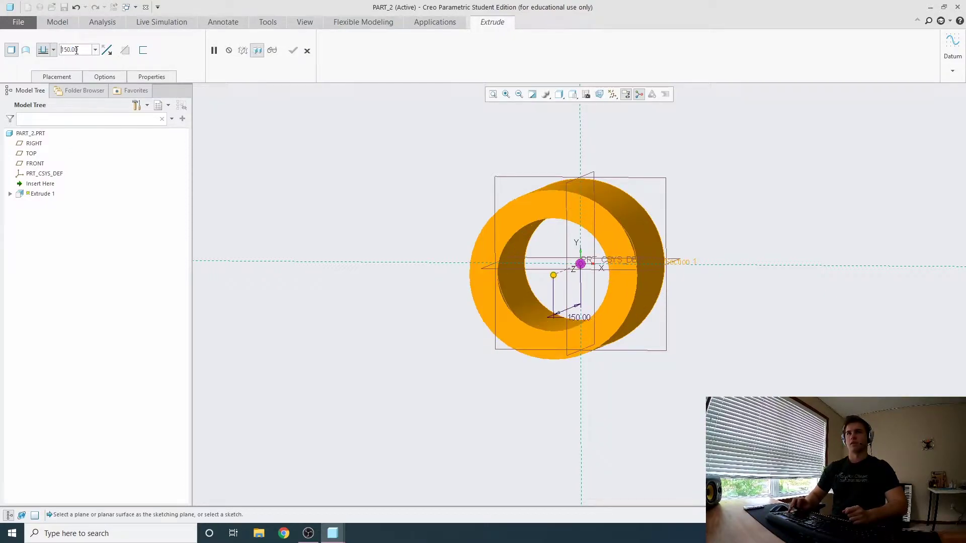
- Extrude the ring 500 symmetrically on both sides of the sketch plane and complete the feature
double_click(79, 48)
type("500")
key("Return")
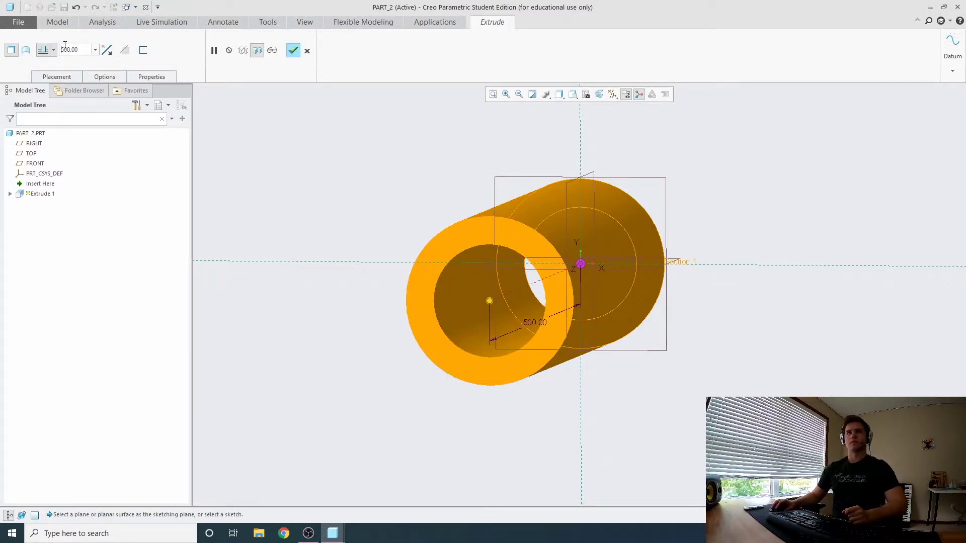
left_click(53, 50)
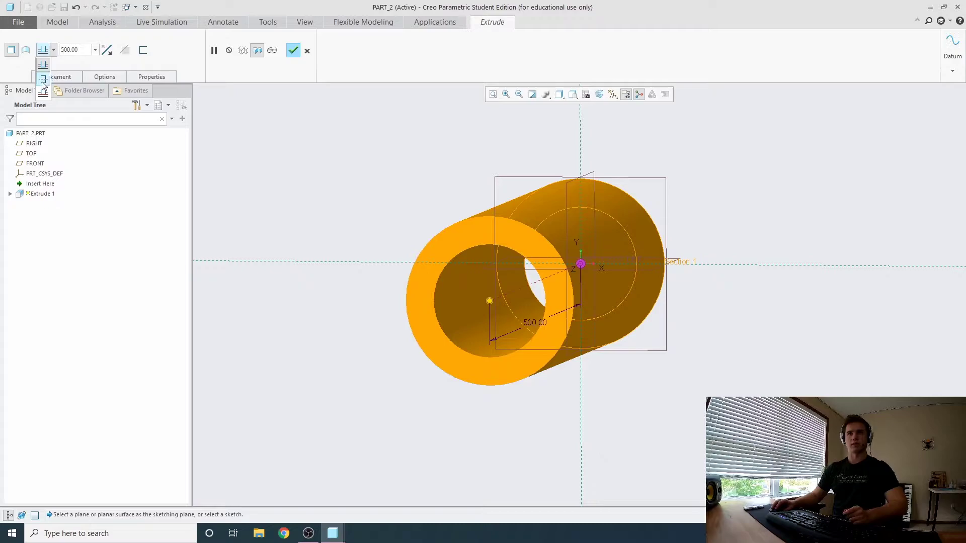
left_click(44, 78)
key("ctrl+d")
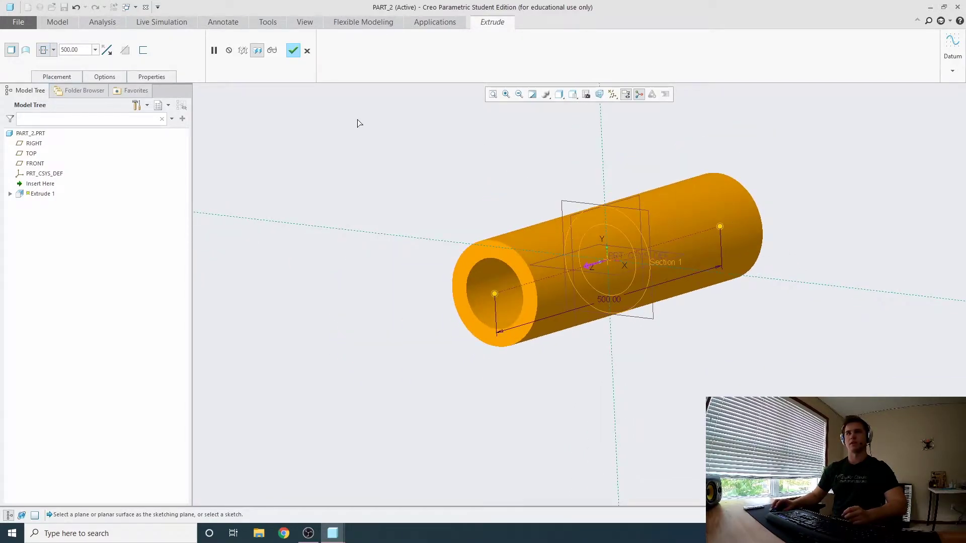
left_click(293, 50)
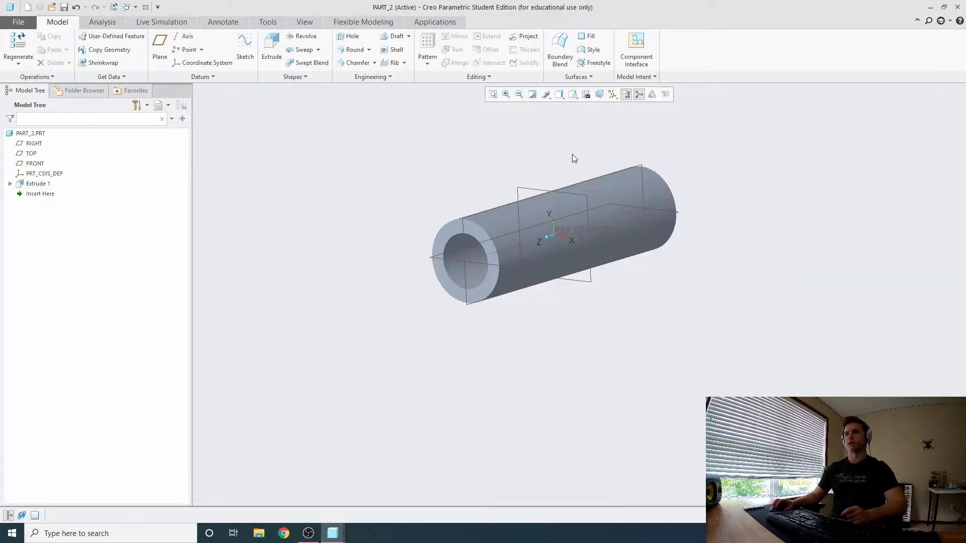
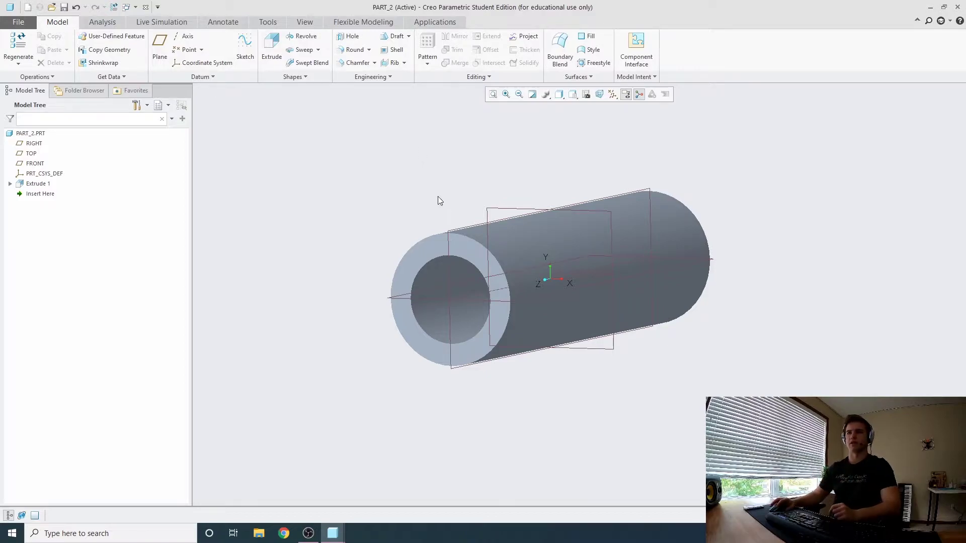
- Switch to INTERMEDIATE_PART and examine its tube and three-hole mounting bracket from several angles, including the RIGHT and TOP views
mouse_move(464, 261)
middle_mouse_down()
mouse_move(473, 265)
mouse_move(79, 104)
middle_mouse_up()
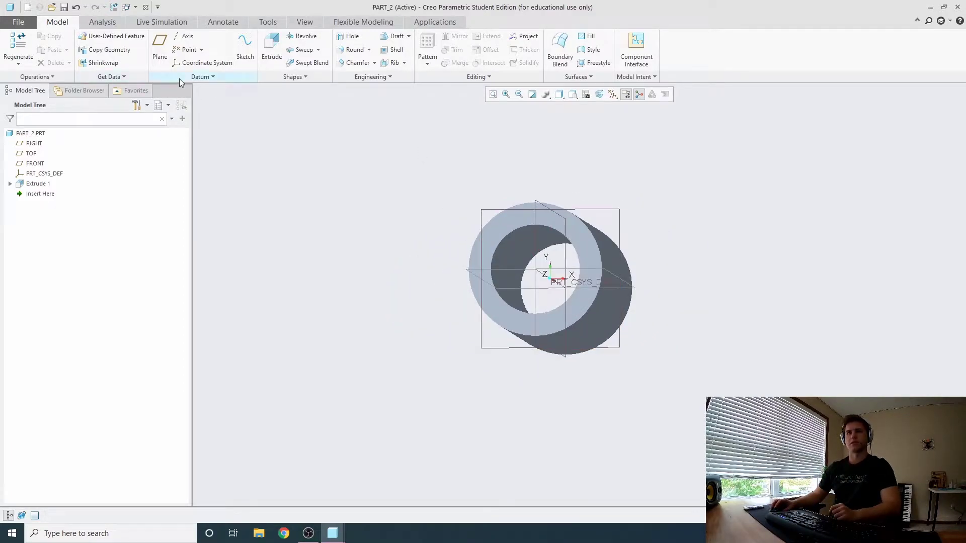
key("ctrl+d")
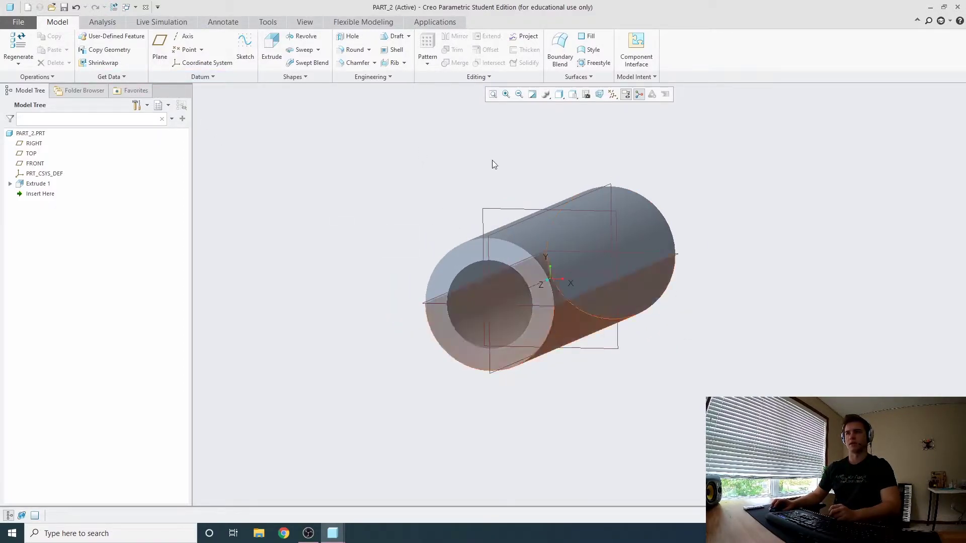
left_click(130, 7)
left_click(166, 20)
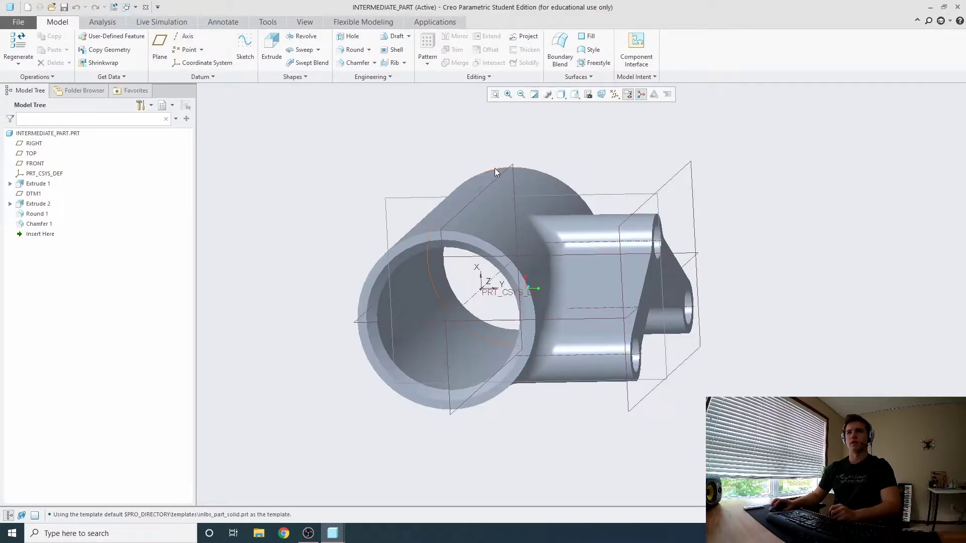
middle_click_drag(601, 204, 569, 253)
middle_click_drag(525, 318, 691, 152)
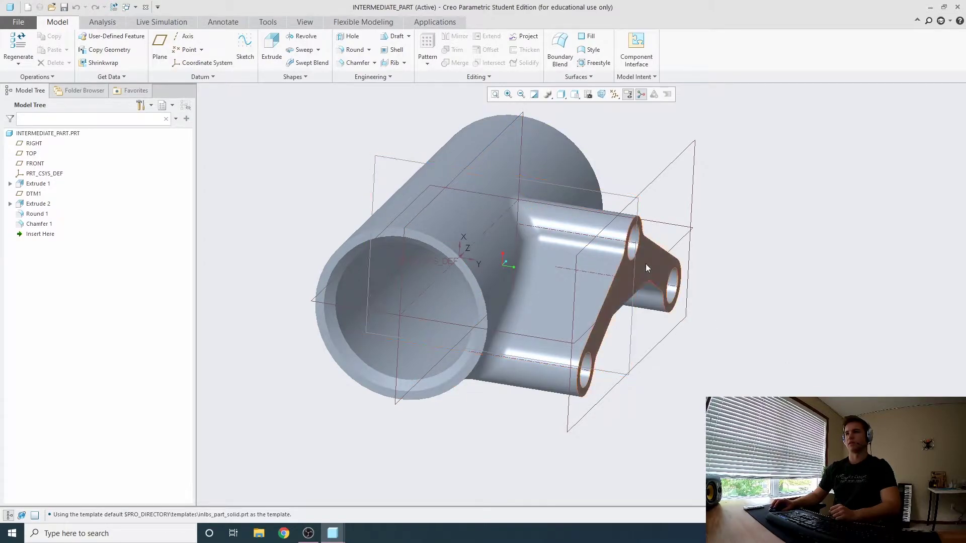
middle_click_drag(650, 267, 541, 140)
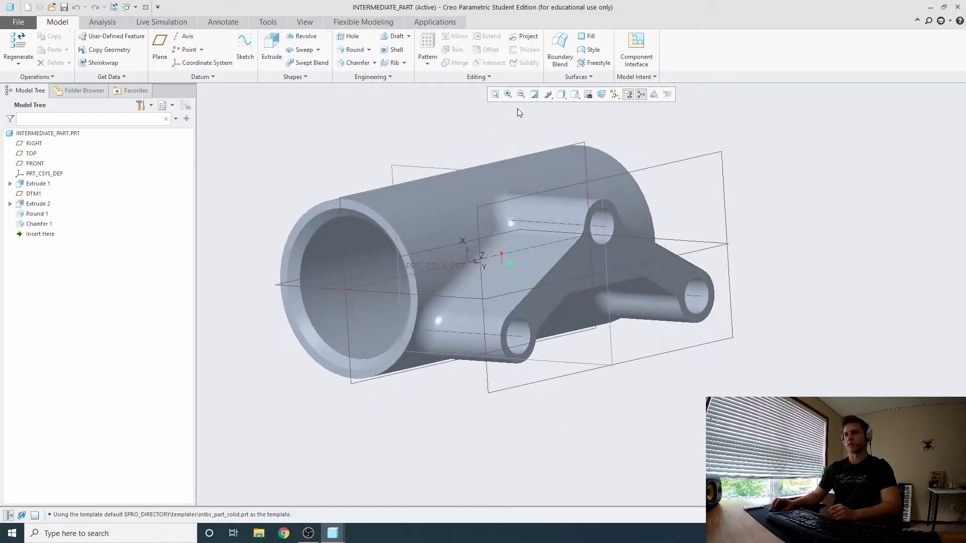
left_click(574, 94)
left_click(602, 161)
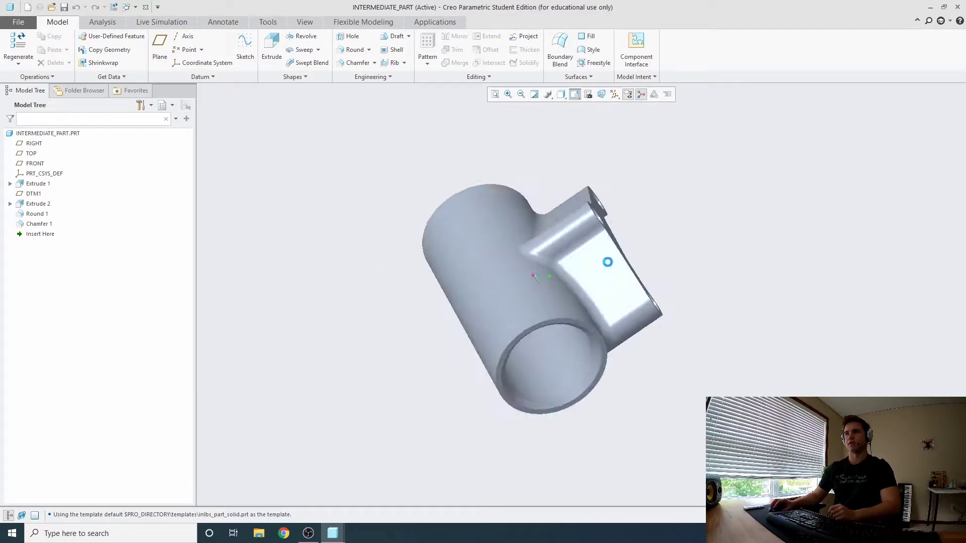
left_click(575, 94)
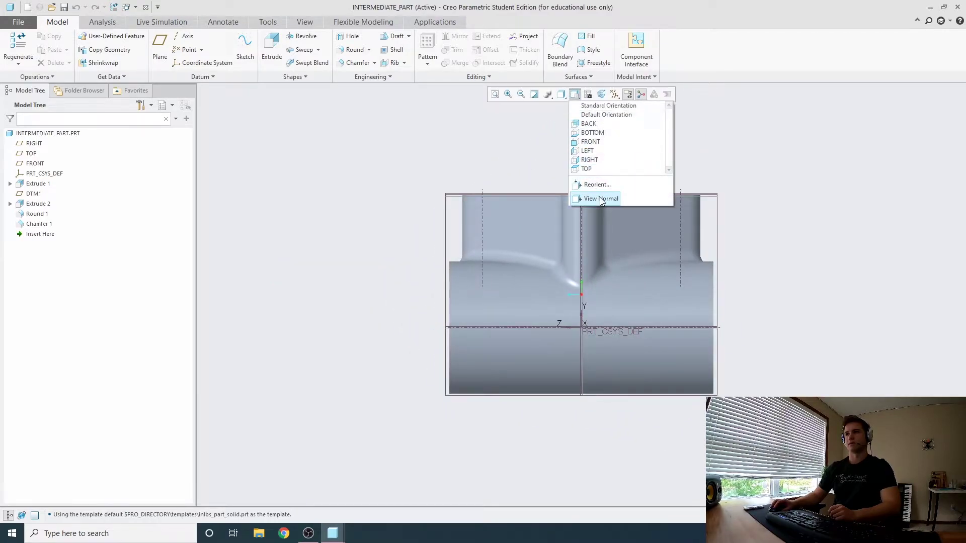
left_click(586, 169)
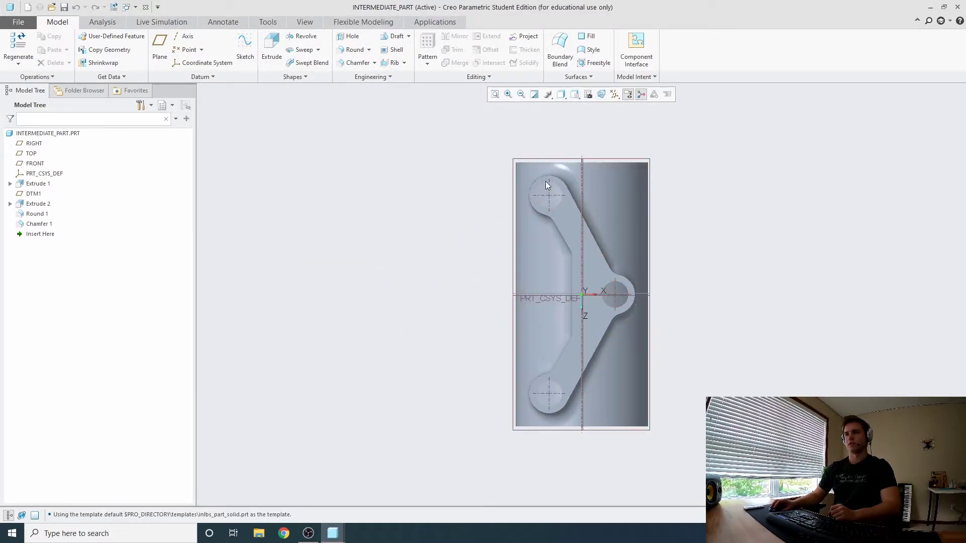
middle_click_drag(590, 253, 636, 370)
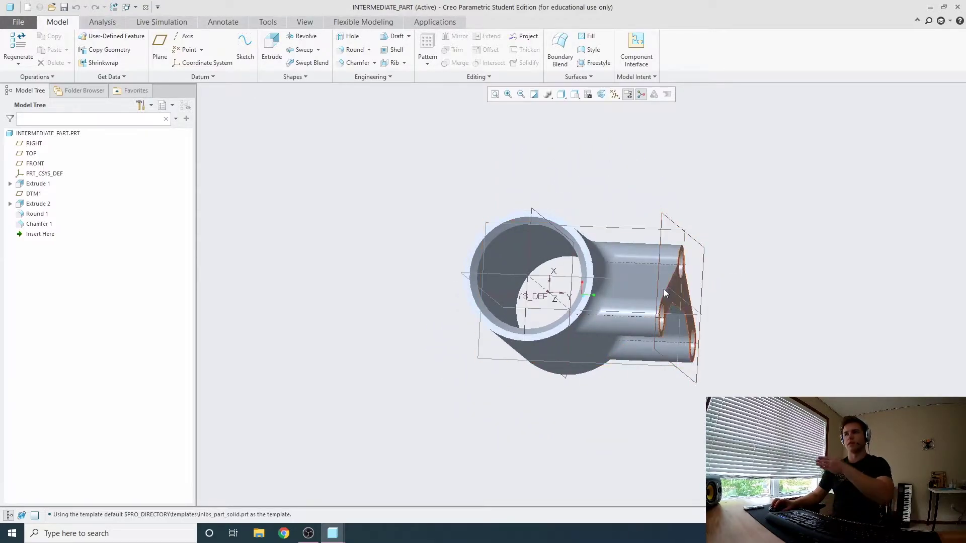
middle_click_drag(624, 294, 604, 288)
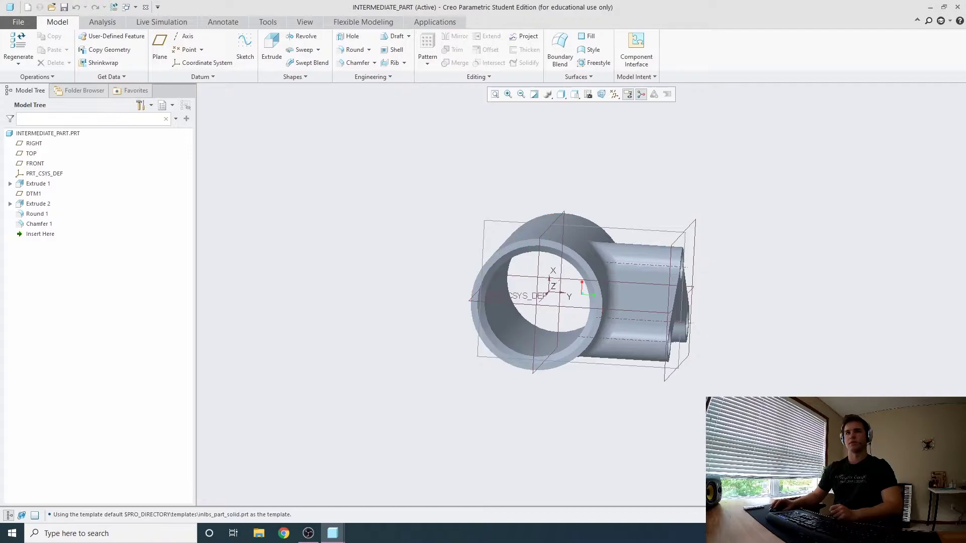
- Switch to PART_2 and define a datum plane offset 50 from the RIGHT plane
left_click(135, 7)
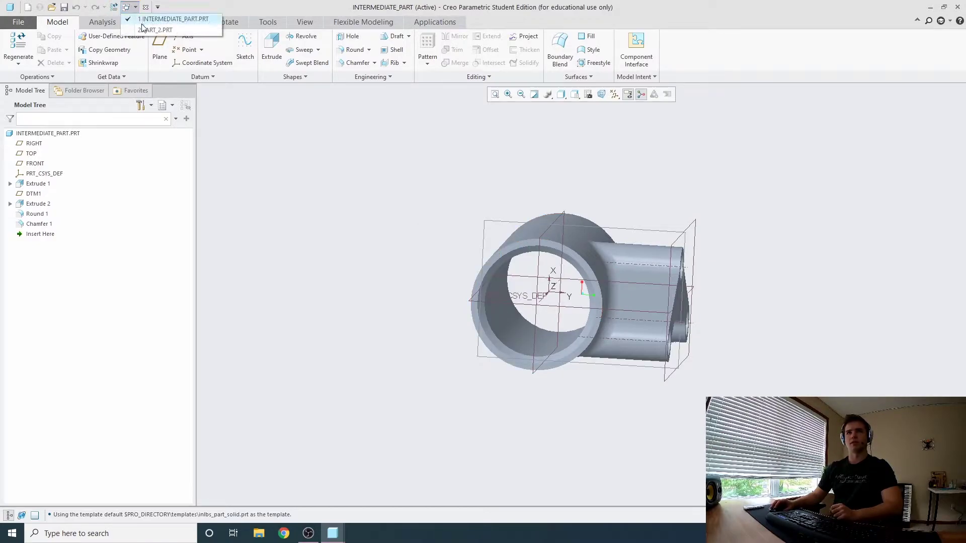
left_click(151, 30)
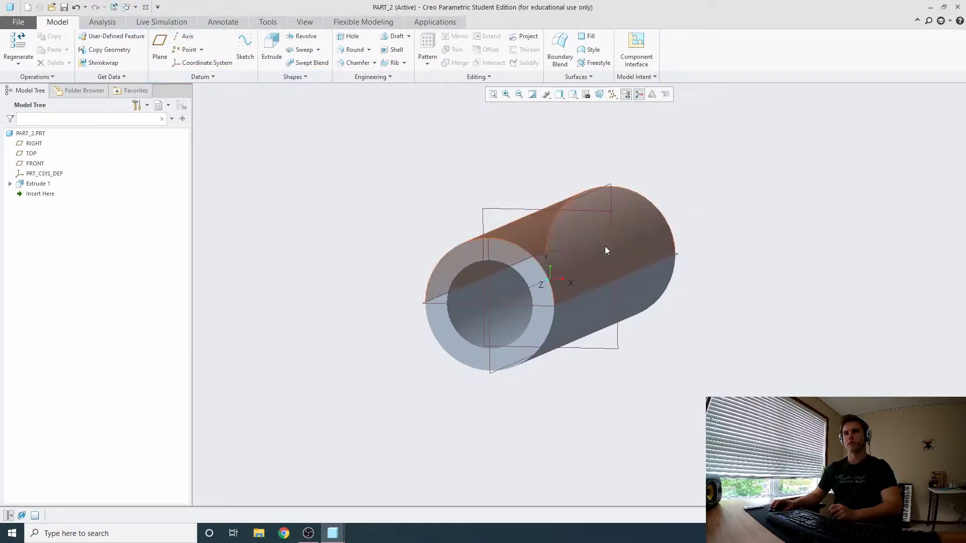
left_click(161, 43)
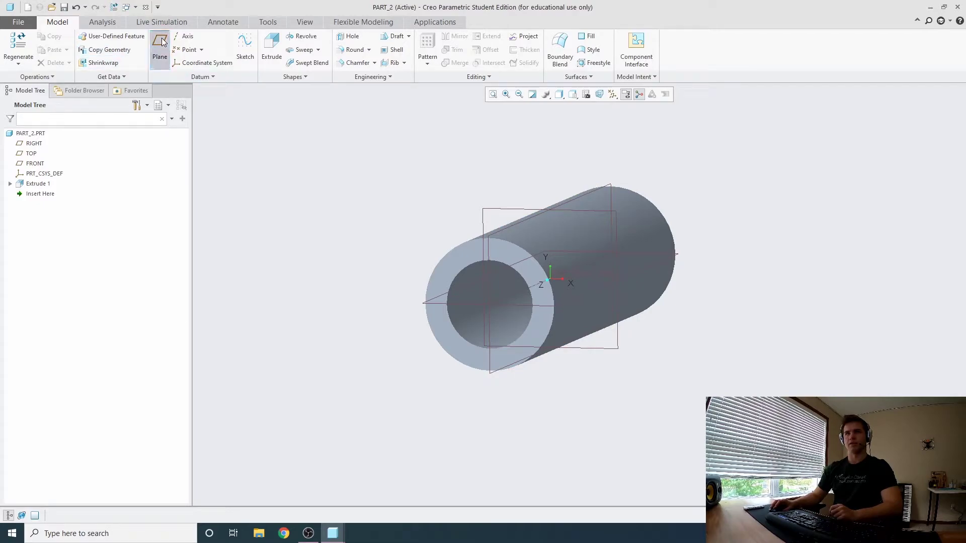
left_click(608, 187)
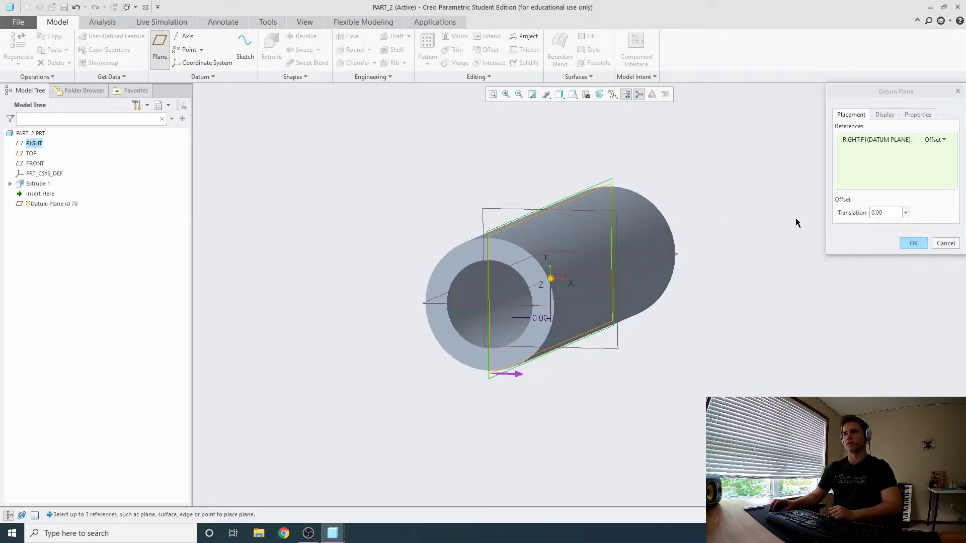
double_click(885, 213)
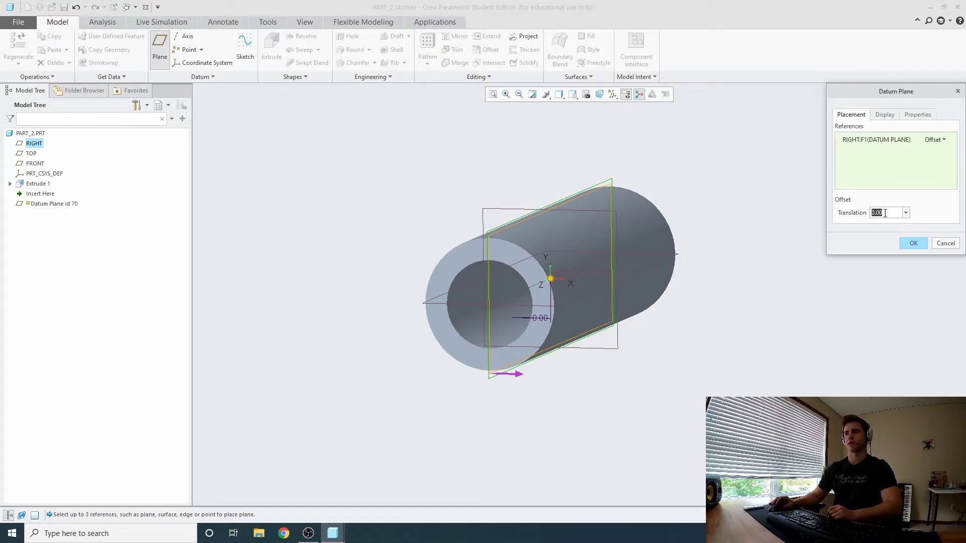
type("50")
key("Return")
- Change the datum plane's offset from RIGHT to 250
middle_click_drag(541, 301, 573, 297)
double_click(888, 213)
type("2")
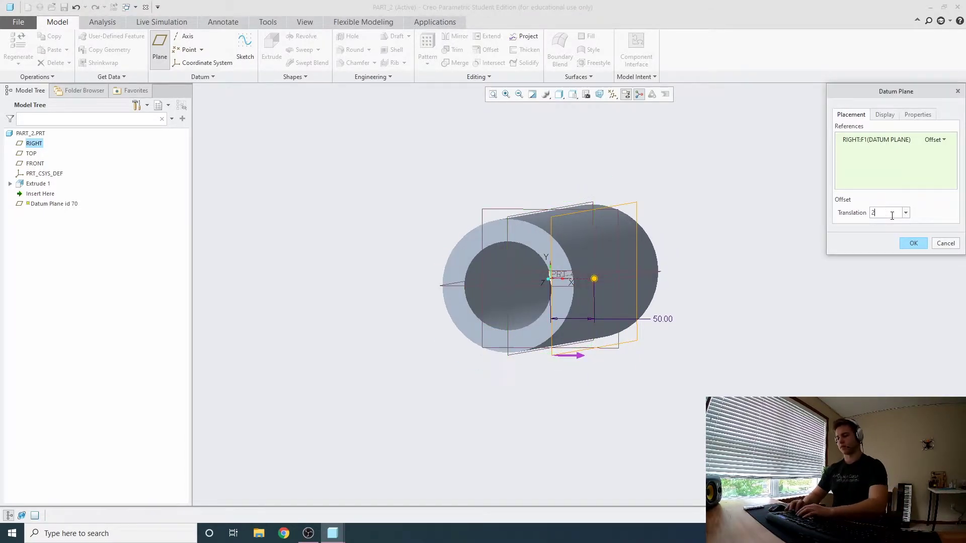
type("50")
key("Return")
- Set the datum plane's offset from RIGHT to 150 and create the plane
double_click(894, 214)
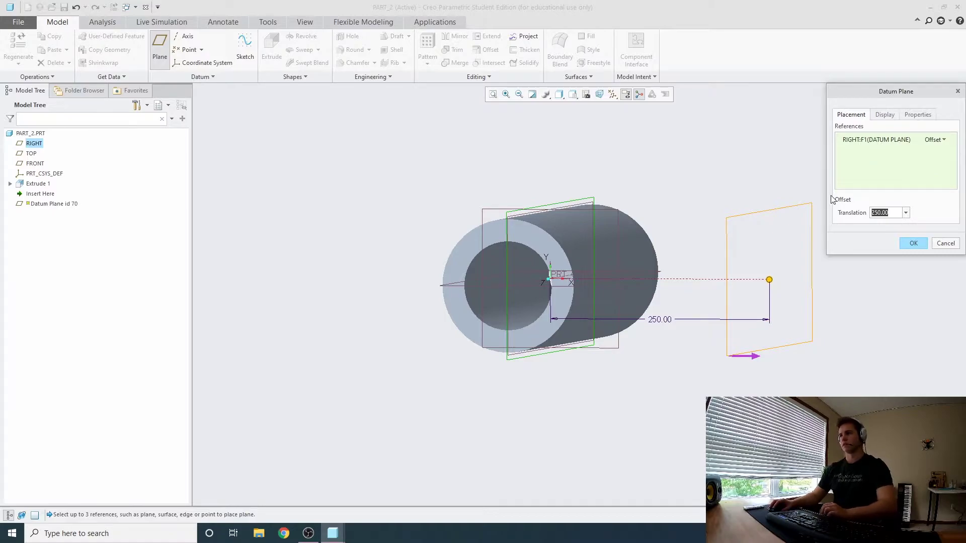
type("150")
key("Return")
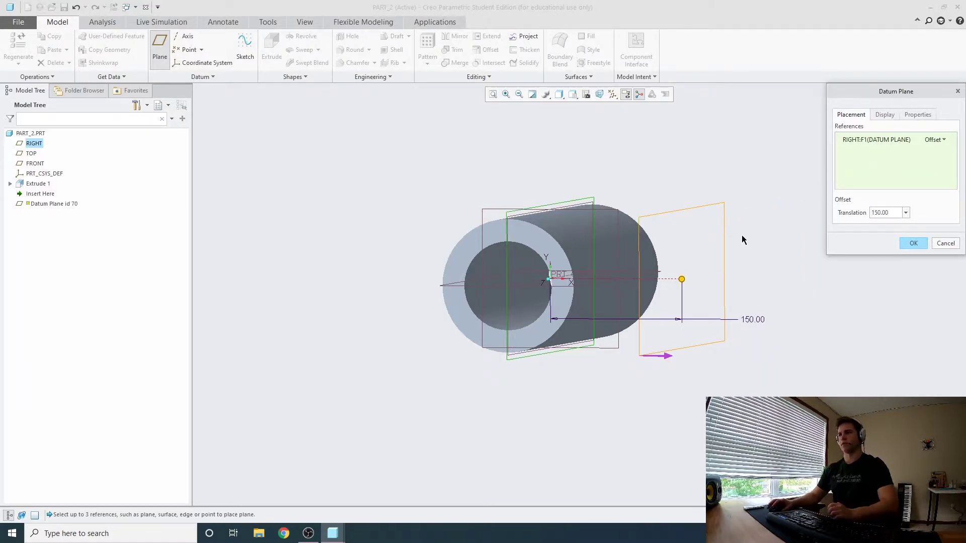
key("ctrl+d")
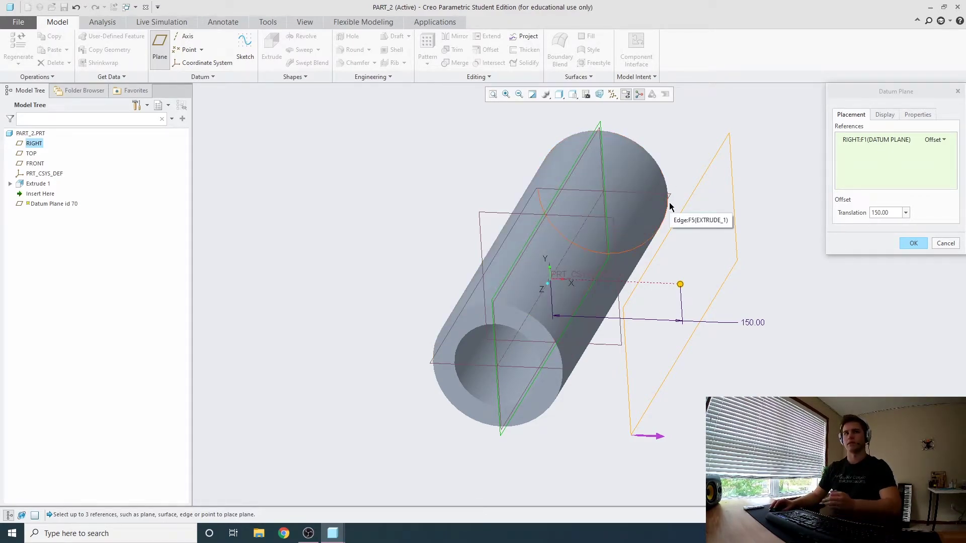
left_click(912, 247)
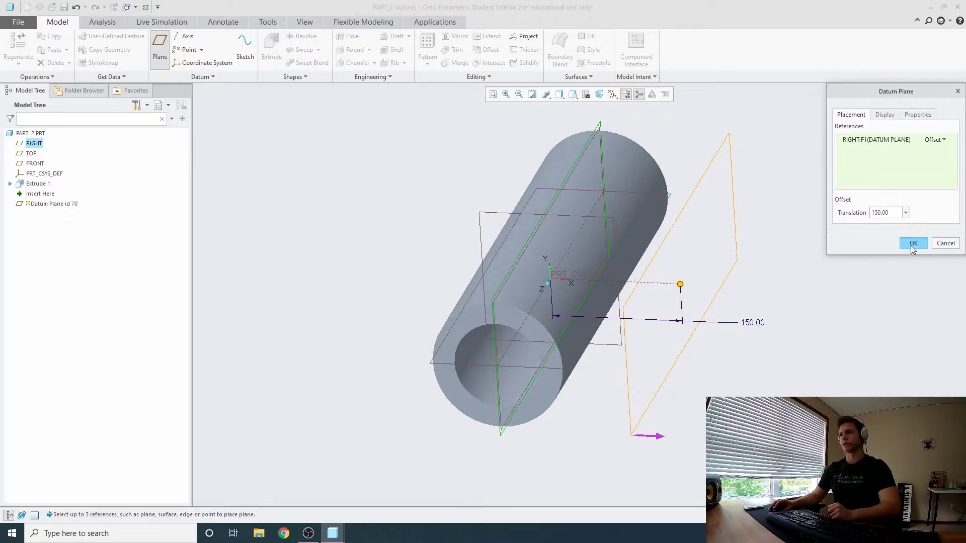
middle_click_drag(763, 294, 717, 269)
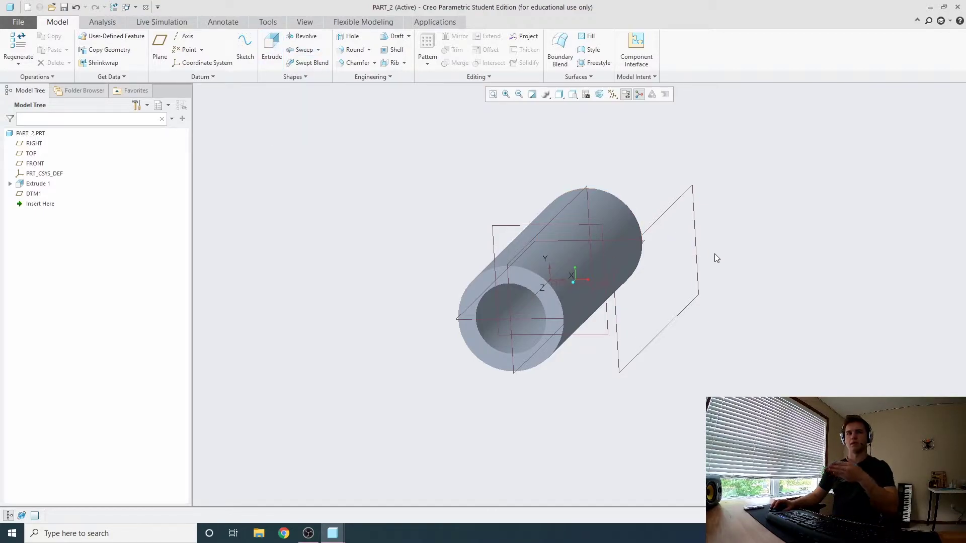
- Start an extrusion sketch on the offset datum plane and orient the sketch plane parallel to the screen
left_click(270, 42)
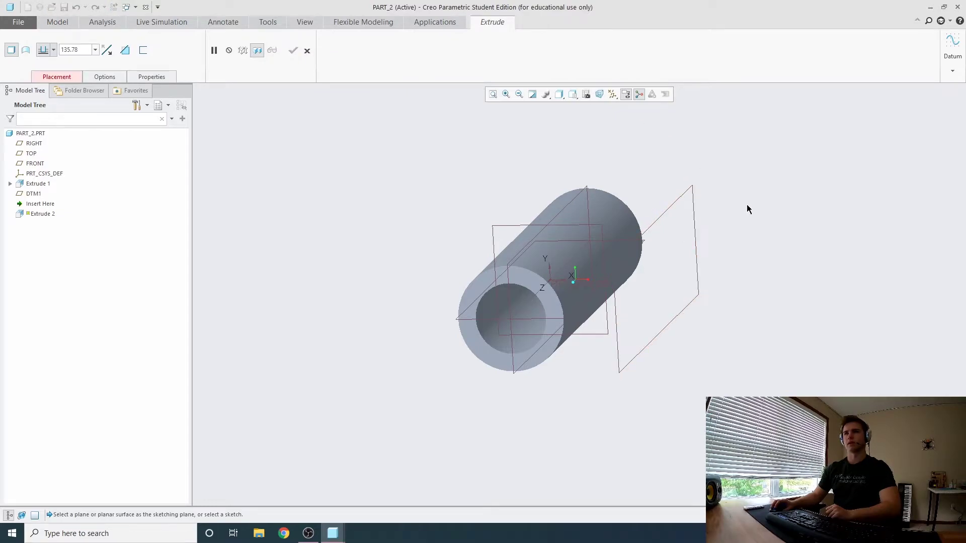
left_click(674, 318)
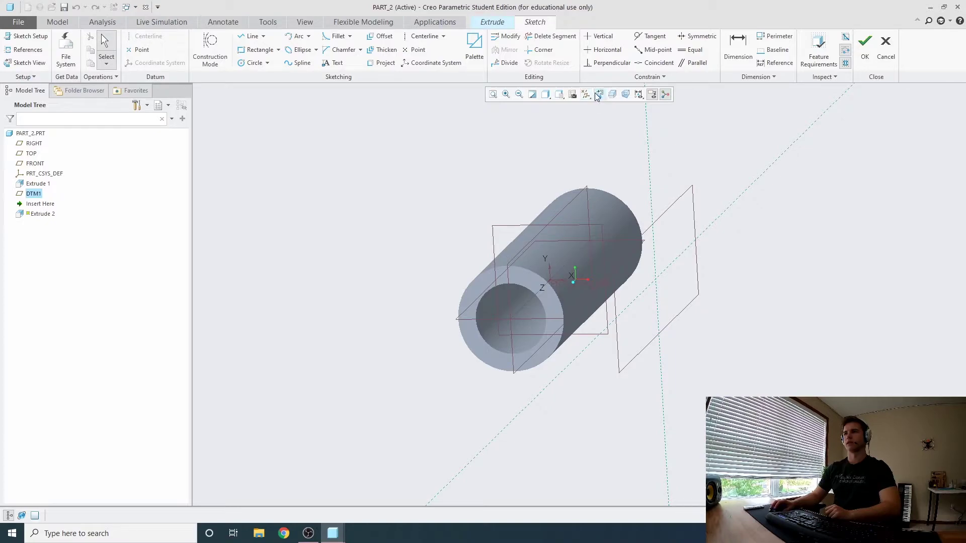
left_click(598, 95)
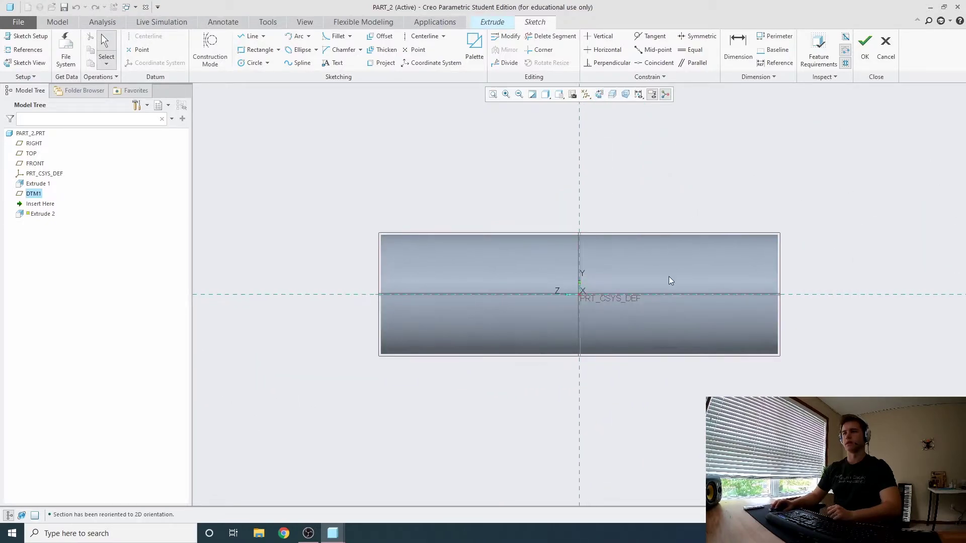
- Sketch a circle about 27 in diameter on the upper vertical axis and two equal, level circles about 47 in diameter near the tube's lower ends
left_click(251, 63)
left_click(579, 261)
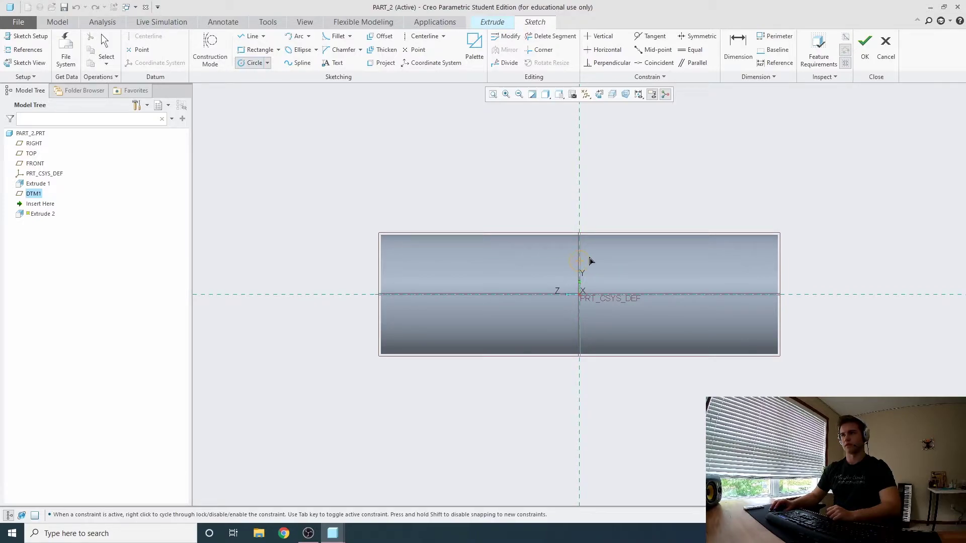
left_click(591, 260)
left_click(434, 325)
left_click(448, 317)
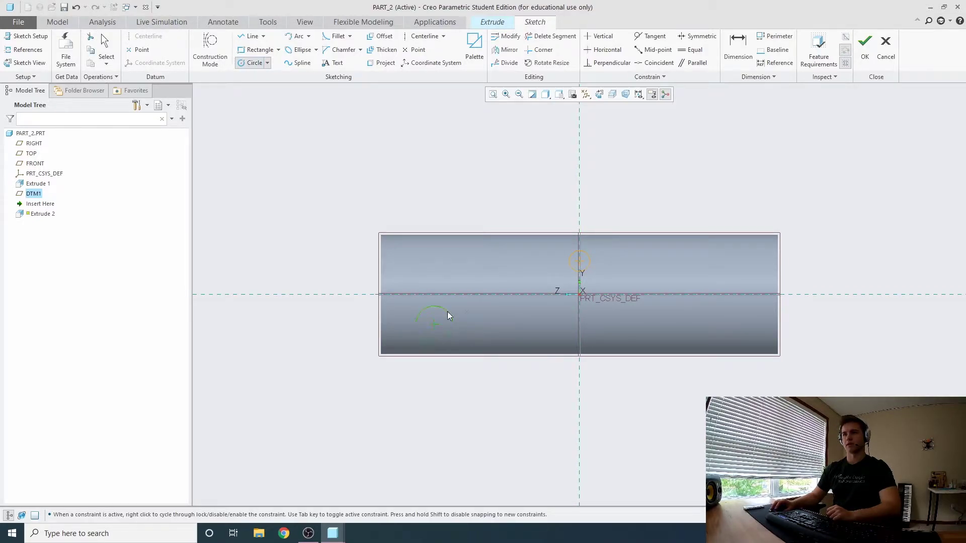
left_click(724, 325)
left_click(744, 320)
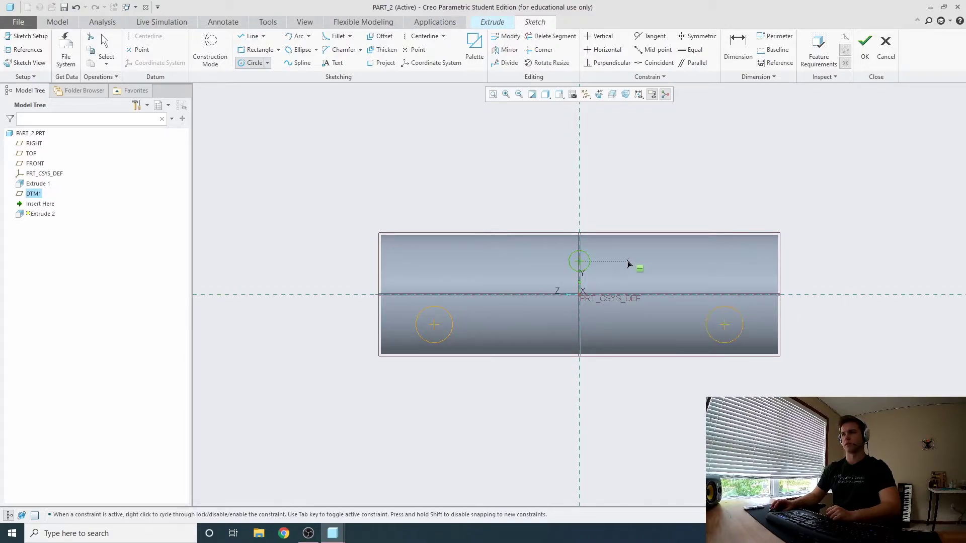
middle_click(629, 263)
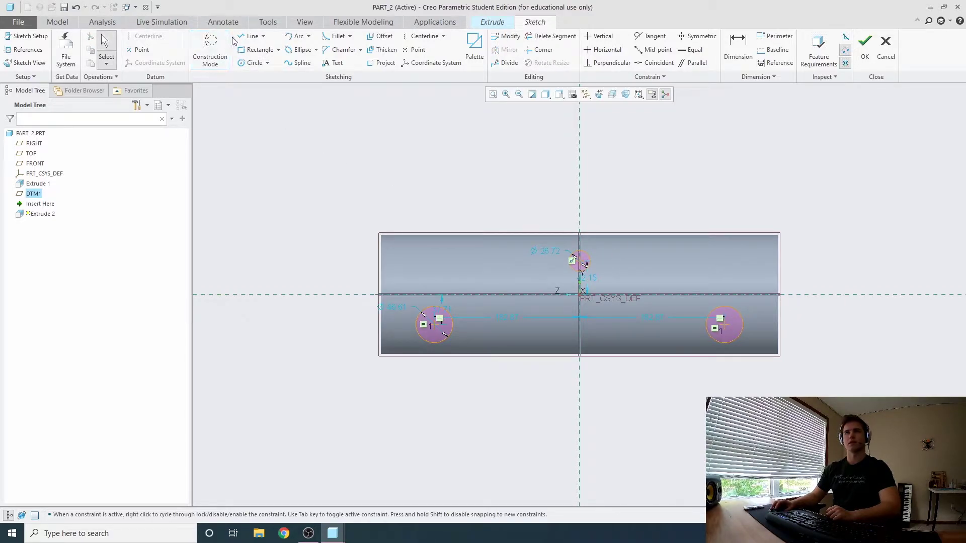
- Draw two sloping lines joining the tops of the lower circles to the top of the upper circle
left_click(250, 36)
left_click(433, 294)
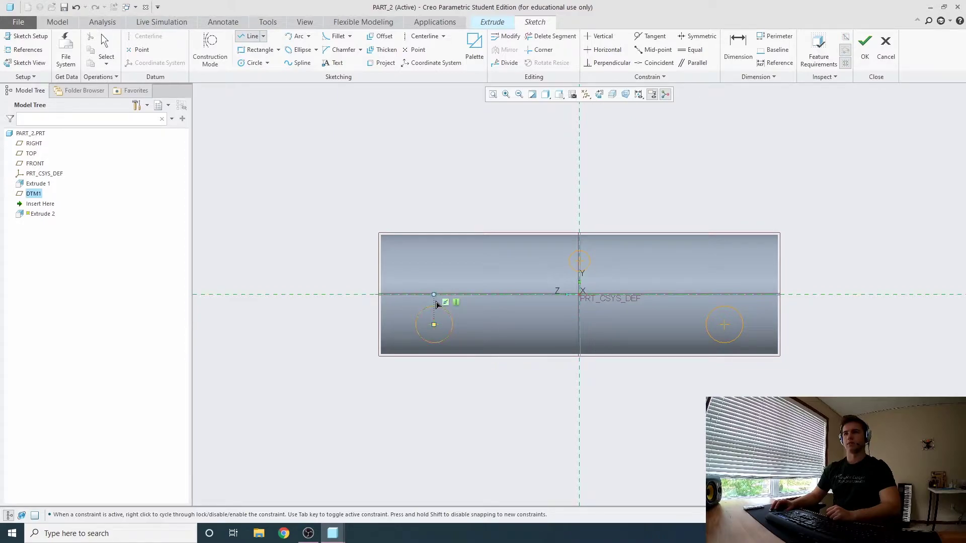
left_click(433, 306)
left_click(579, 306)
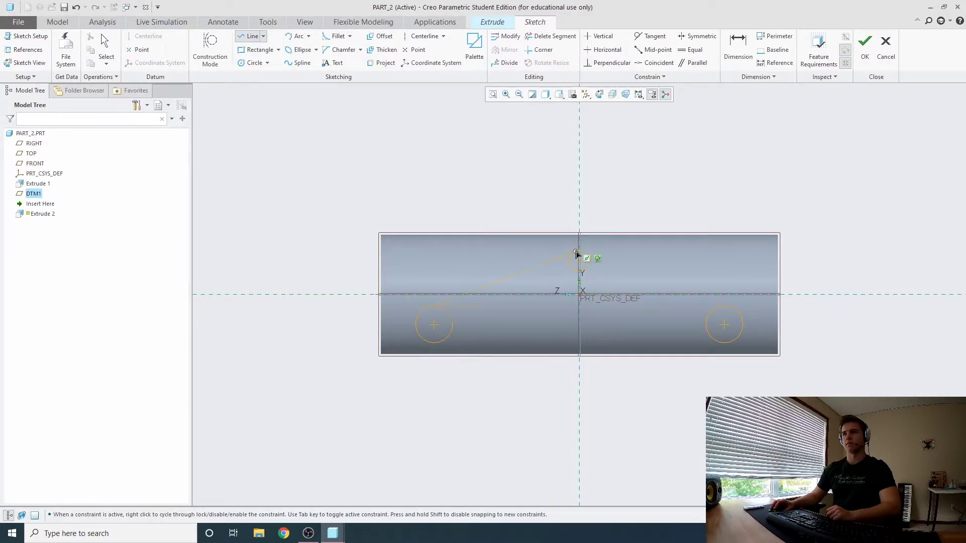
scroll(577, 252, "up", 4)
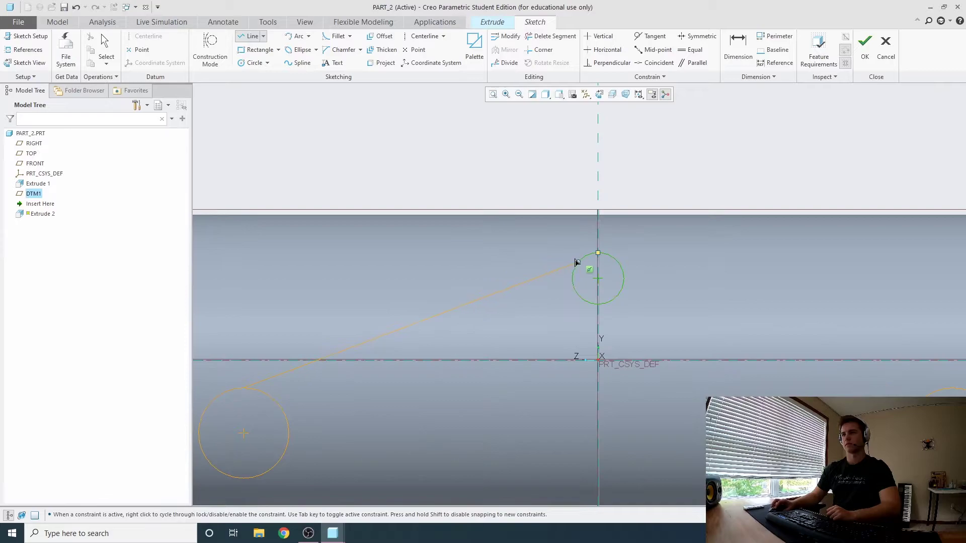
left_click(586, 252)
scroll(574, 233, "down", 1)
middle_click(632, 271)
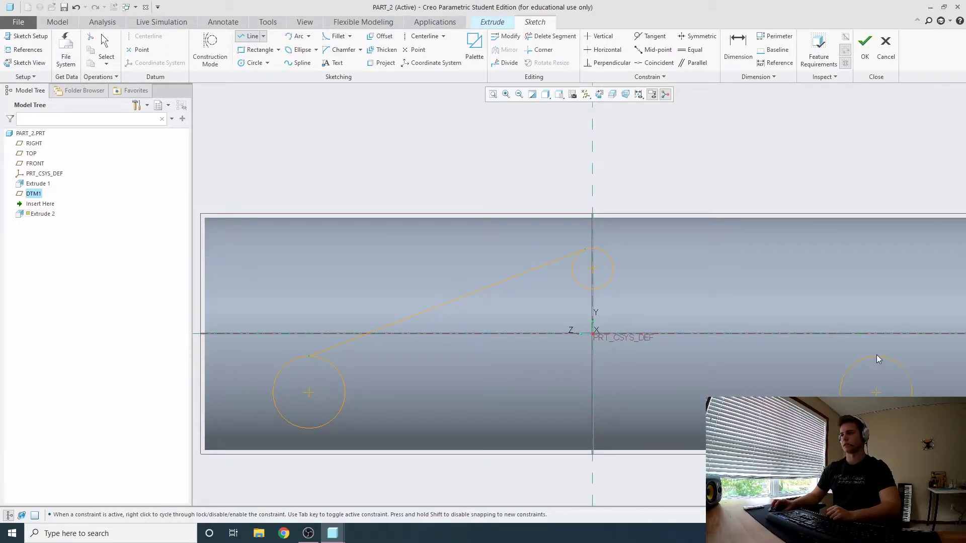
left_click(609, 251)
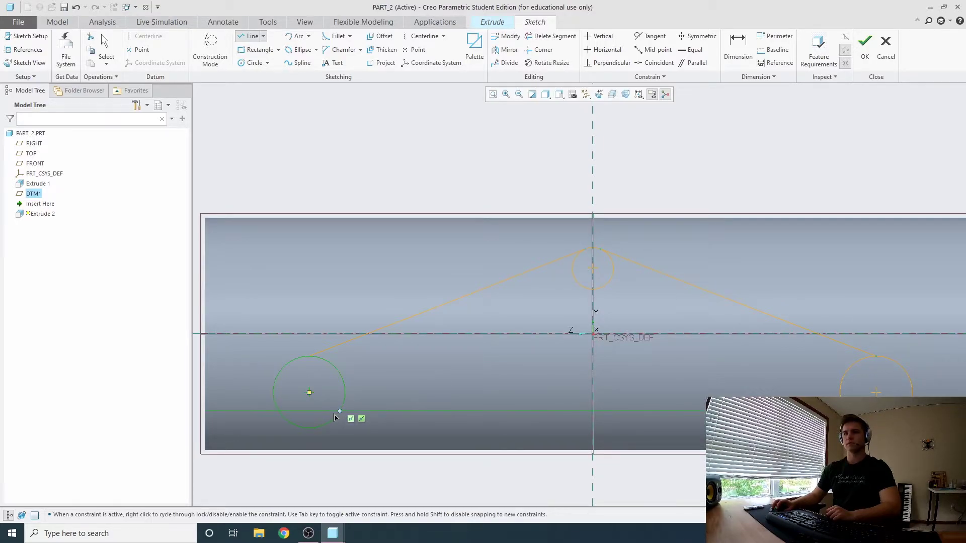
- Draw two sloping lines joining the inner undersides of the lower circles to the bottom of the upper circle
left_click(340, 412)
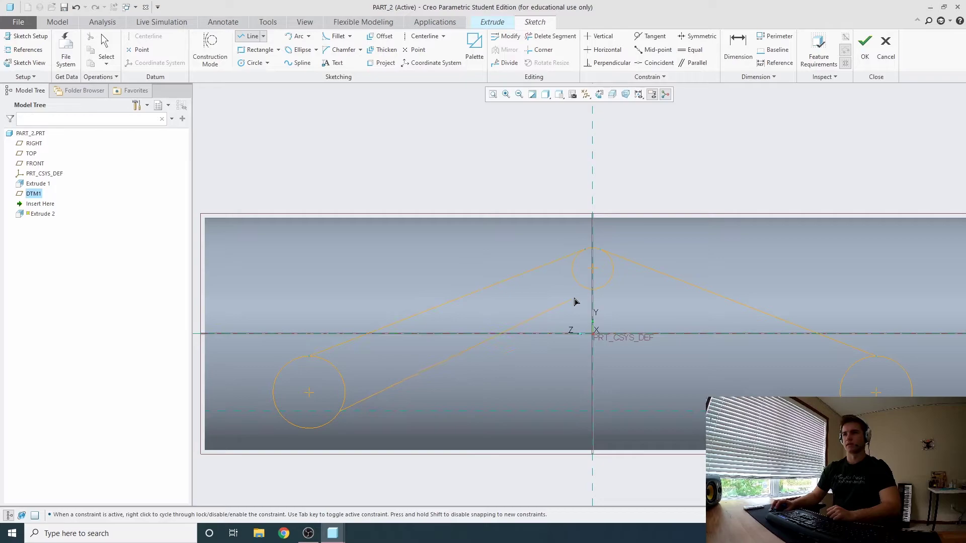
left_click(593, 292)
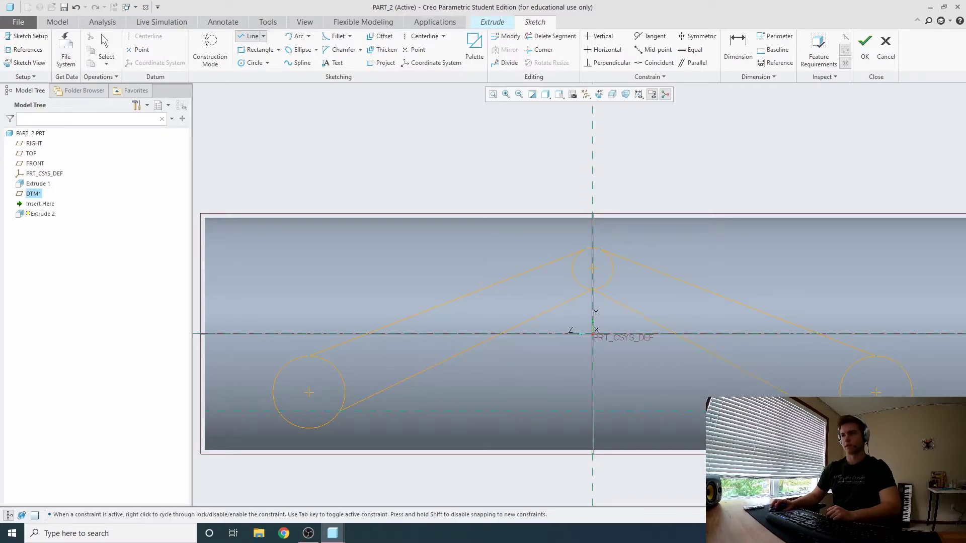
left_click(857, 423)
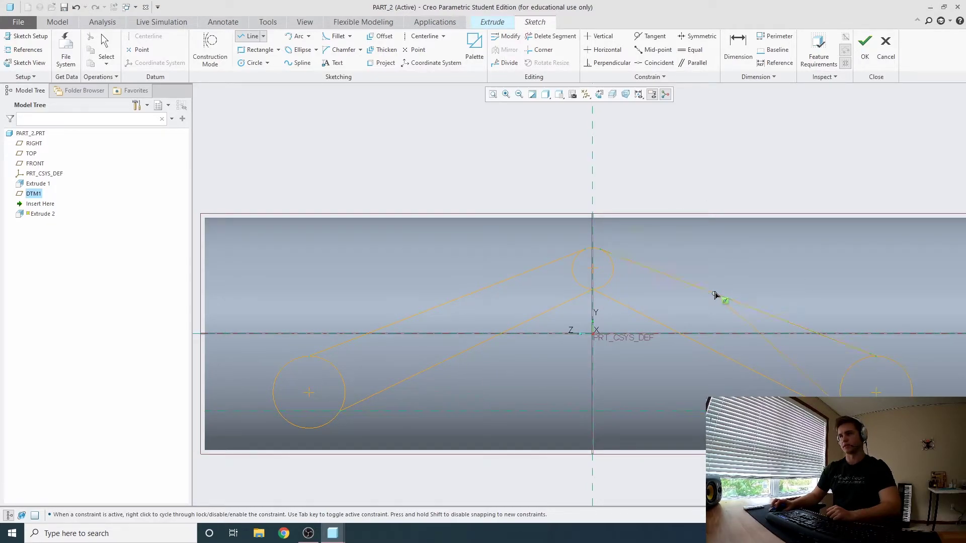
- Draw a horizontal line about 87 long between the two lower sloping lines and trim off their segments above it
left_click(523, 323)
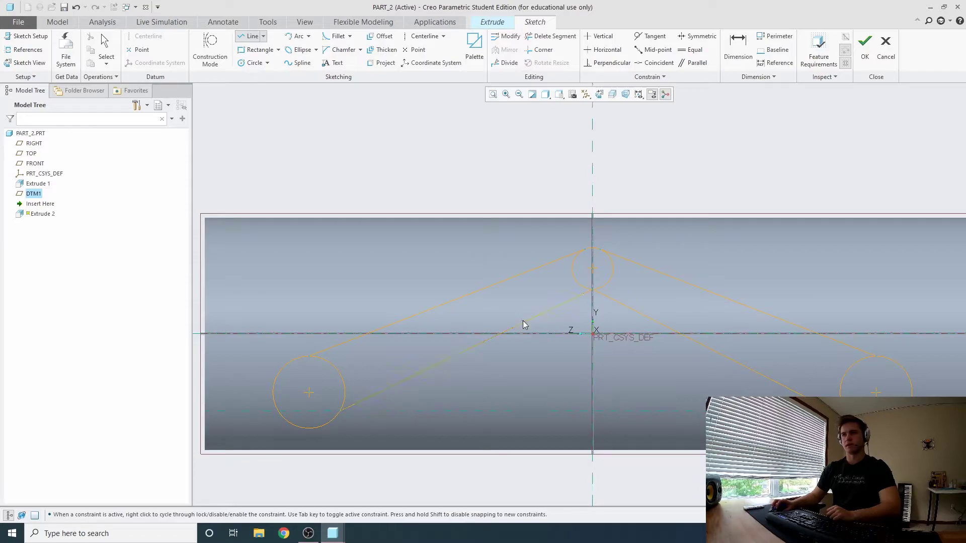
left_click(659, 324)
middle_click(644, 277)
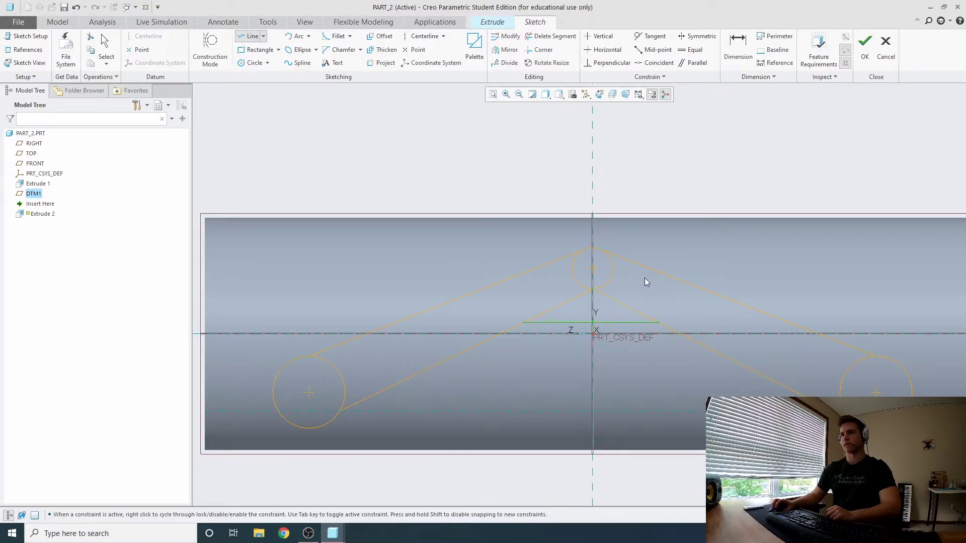
middle_click(644, 278)
left_click(551, 36)
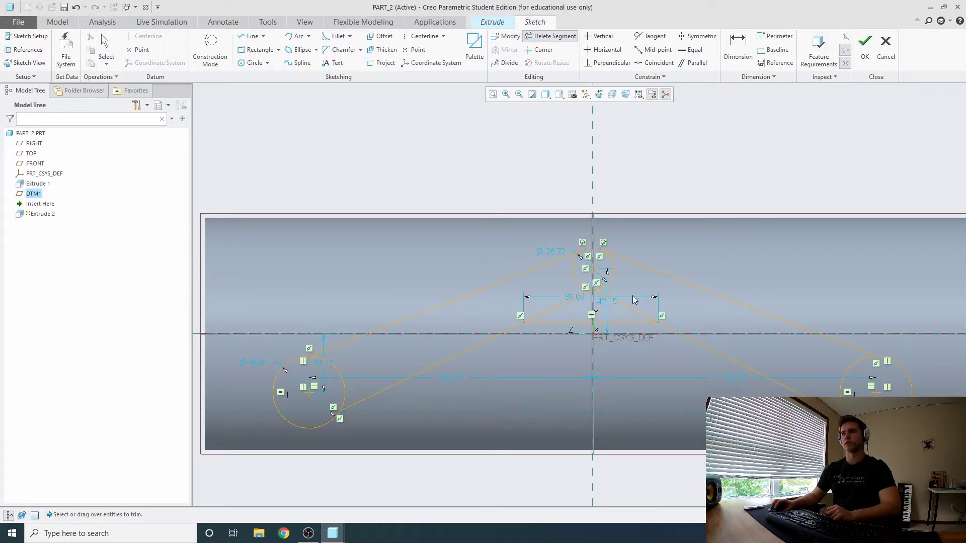
middle_click(532, 292)
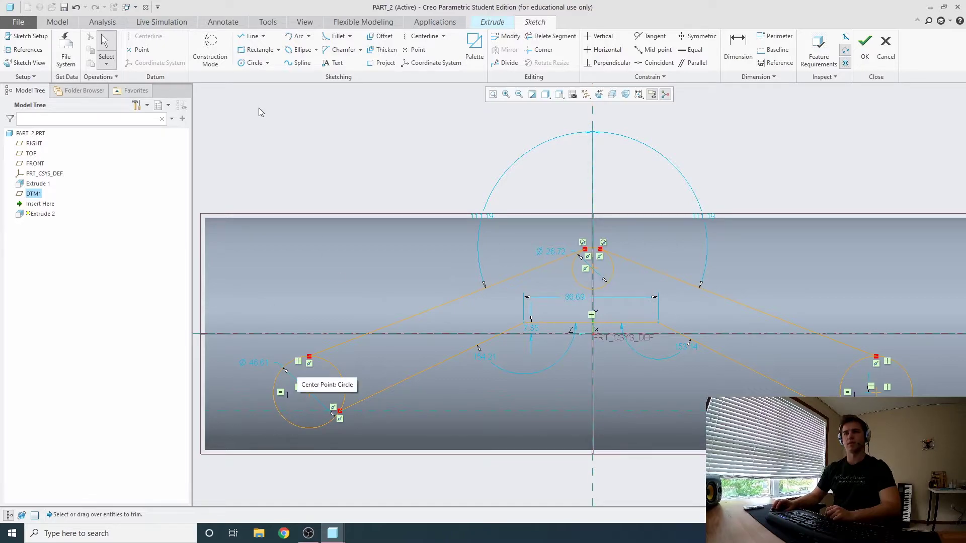
- Add a smaller concentric hole circle inside each of the three circles, all three equal in size
left_click(253, 62)
left_click(308, 394)
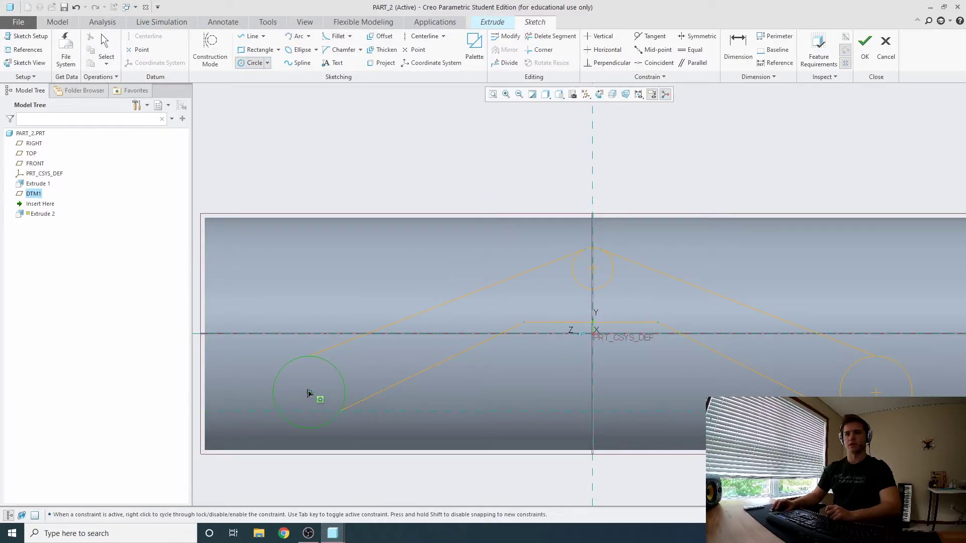
left_click(319, 385)
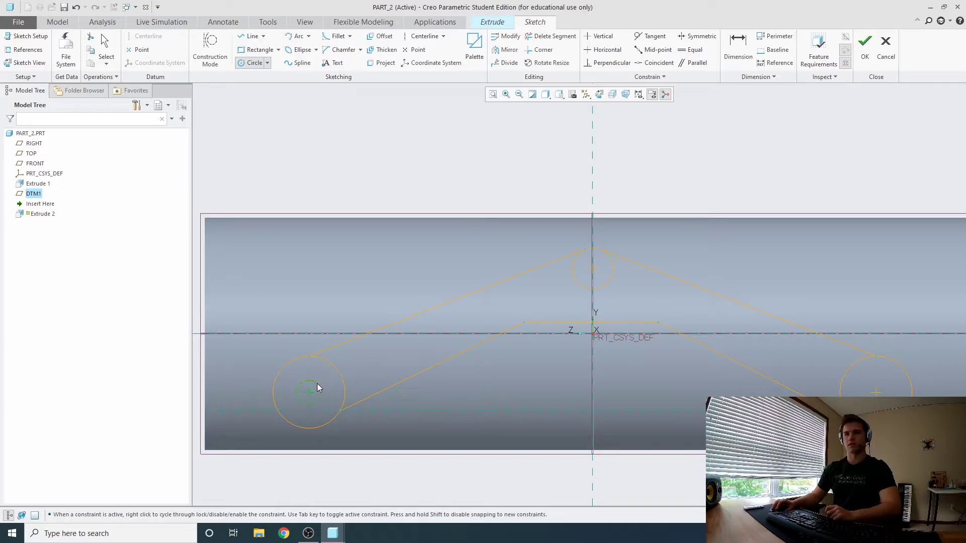
left_click(593, 269)
left_click(605, 270)
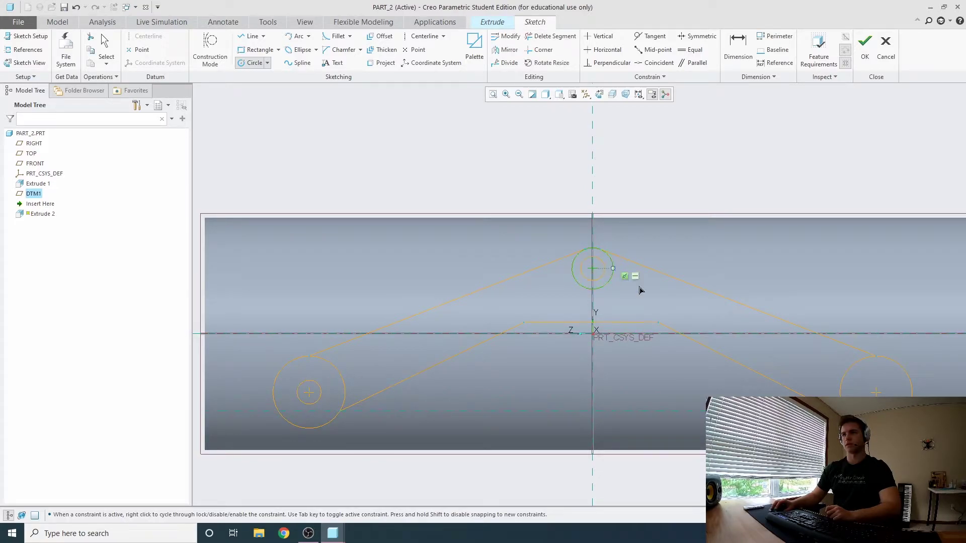
left_click(889, 392)
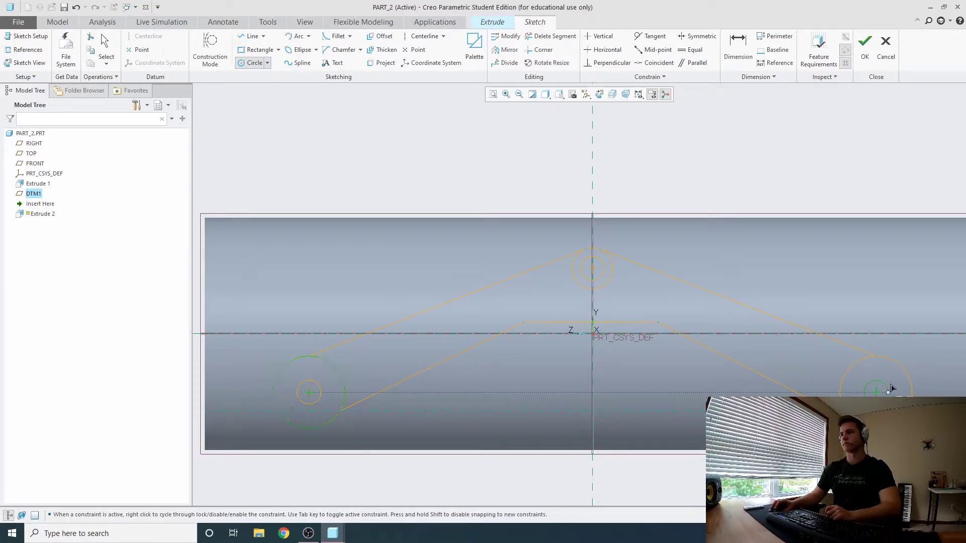
middle_click(888, 313)
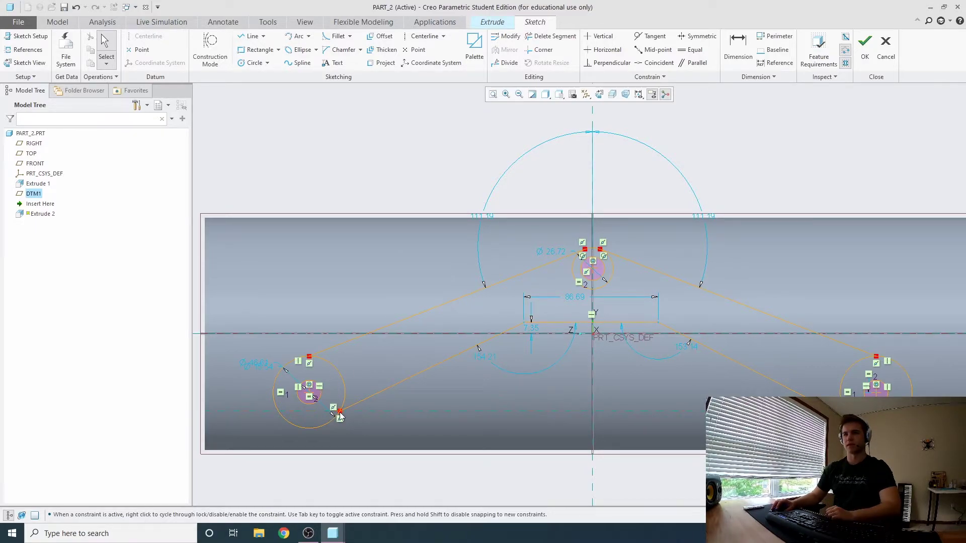
- Trim away the upper circle's outer arc segments inside the bracket outline, keeping its hole circle
left_click(555, 38)
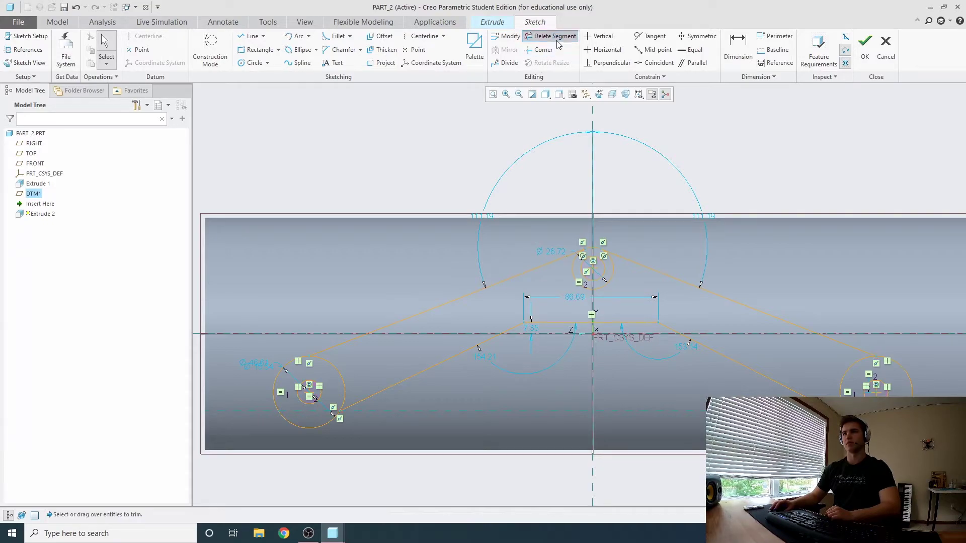
scroll(607, 256, "up", 5)
left_click_drag(676, 302, 620, 297)
left_click_drag(619, 300, 599, 338)
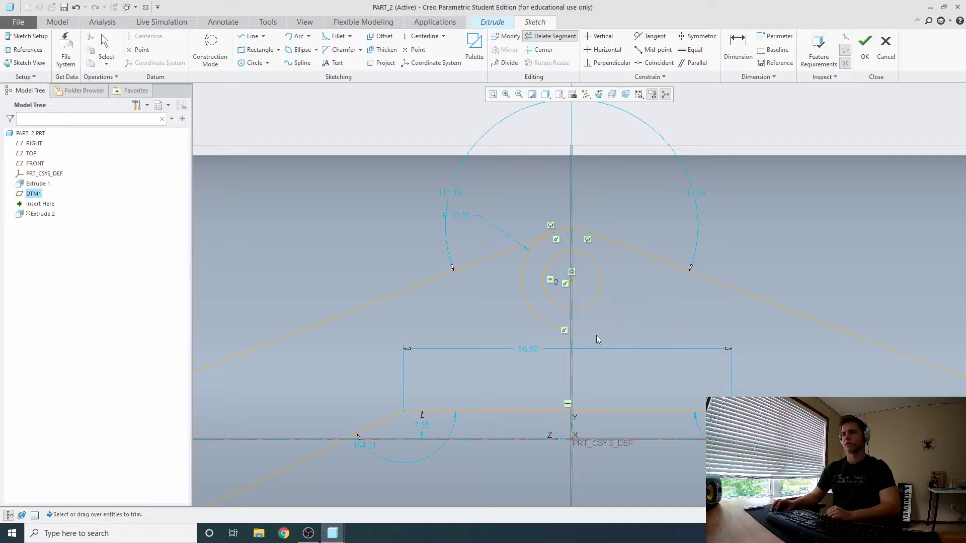
left_click(524, 305)
scroll(536, 294, "down", 5)
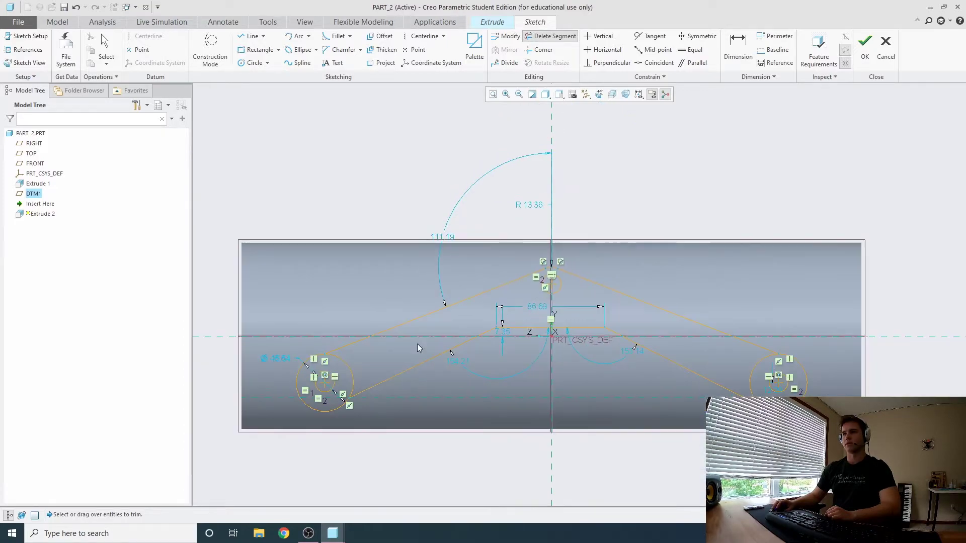
- Trim away the inward-facing arcs of the two lower outer circles, keeping their rounded outer ends
scroll(324, 375, "up", 3)
left_click(386, 351)
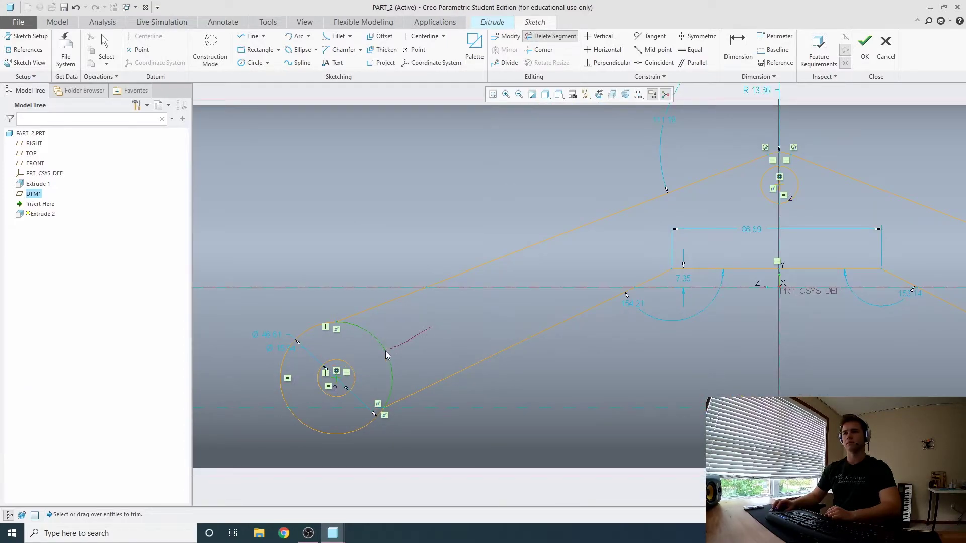
scroll(408, 331, "down", 1)
scroll(409, 336, "down", 3)
scroll(791, 330, "up", 4)
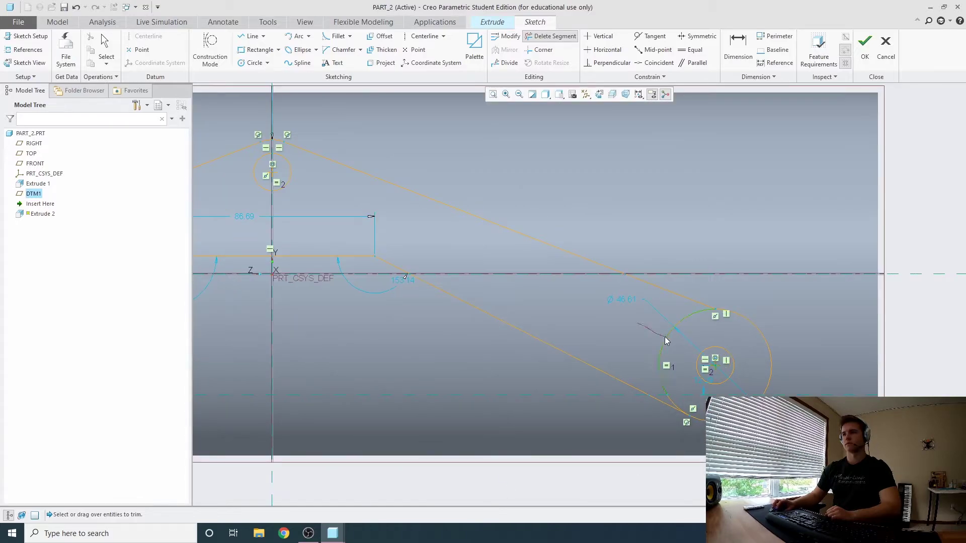
middle_click(650, 317)
scroll(659, 329, "down", 3)
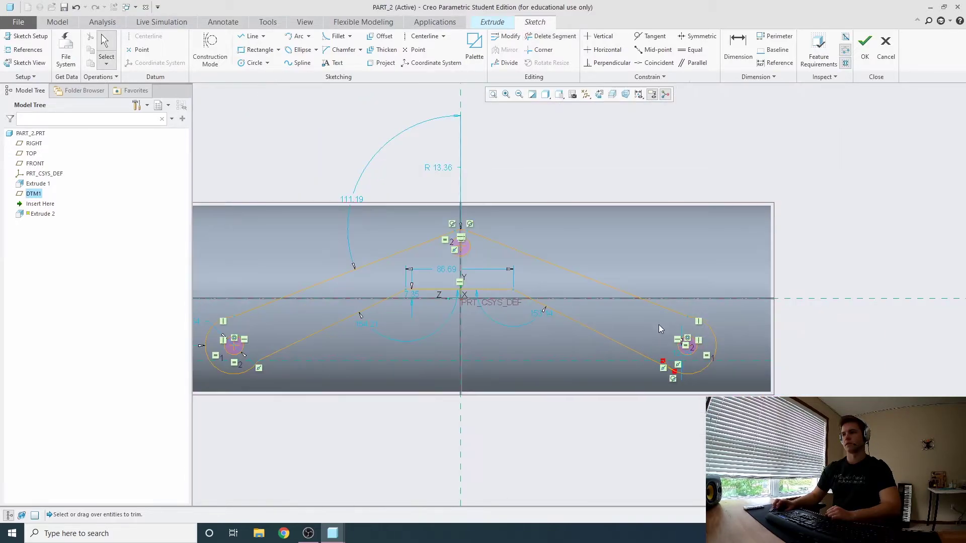
- Trim the leftover segments where the lower sloping line meets the right-hand end circle so the bracket profile closes
left_click(542, 38)
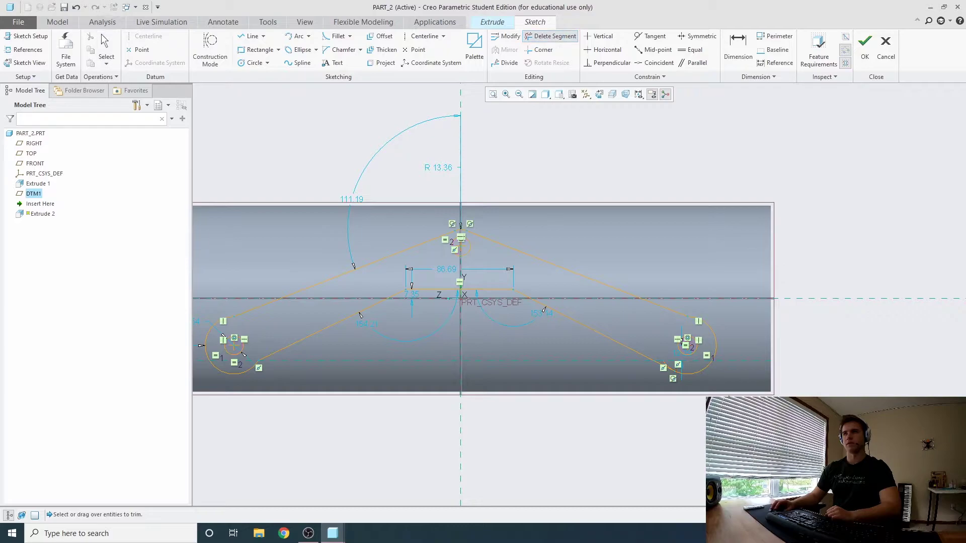
scroll(668, 375, "up", 4)
left_click_drag(620, 347, 623, 312)
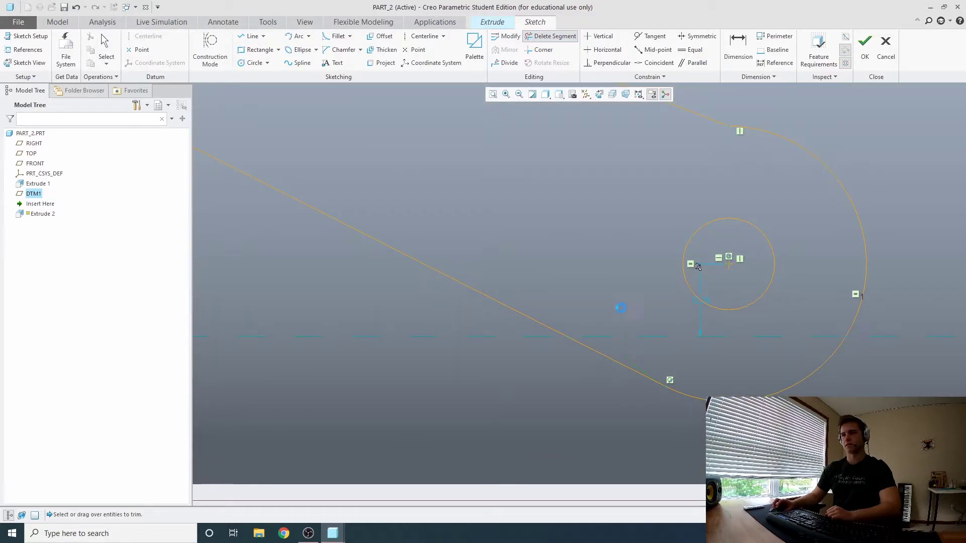
middle_click(622, 313)
scroll(665, 328, "down", 5)
scroll(441, 278, "up", 3)
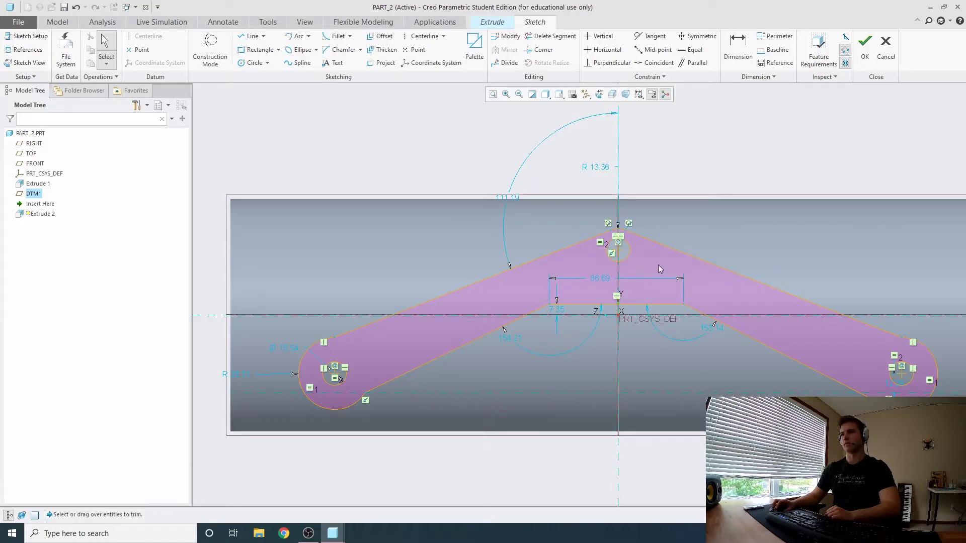
scroll(428, 274, "down", 2)
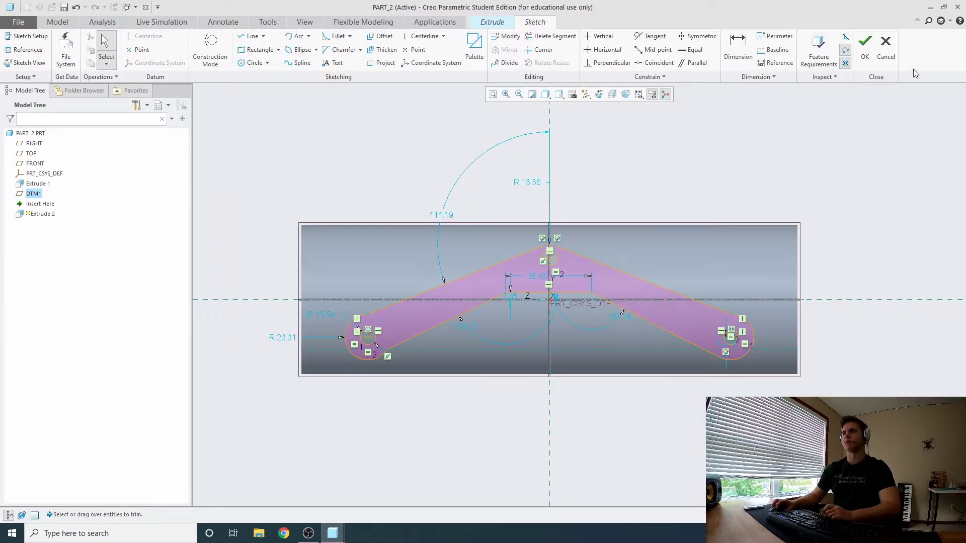
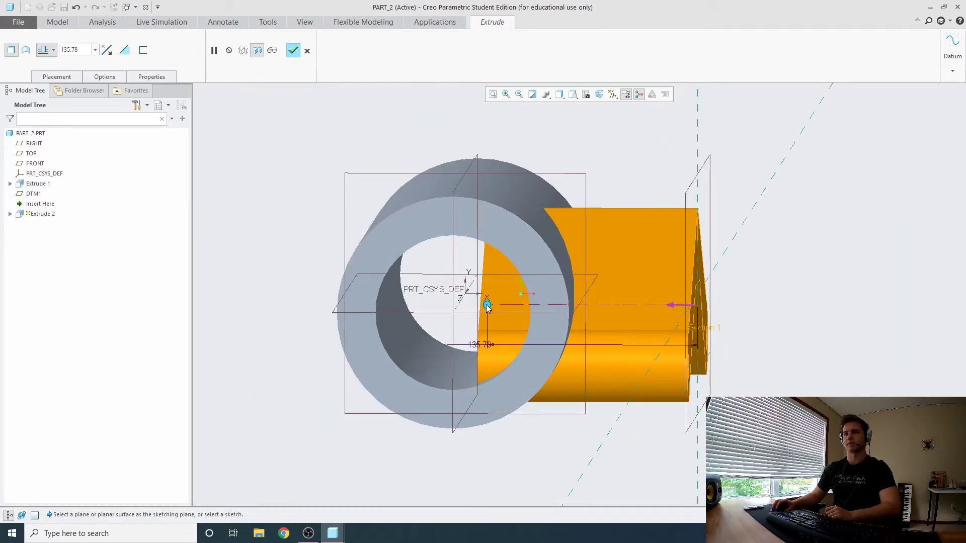
- Try adjusting the bracket extrusion's depth freehand, ending at about 59
left_click_drag(487, 306, 549, 306)
middle_click_drag(537, 333, 563, 318)
left_click_drag(551, 300, 526, 304)
mouse_move(551, 296)
middle_mouse_down()
mouse_move(547, 272)
mouse_move(549, 286)
middle_mouse_up()
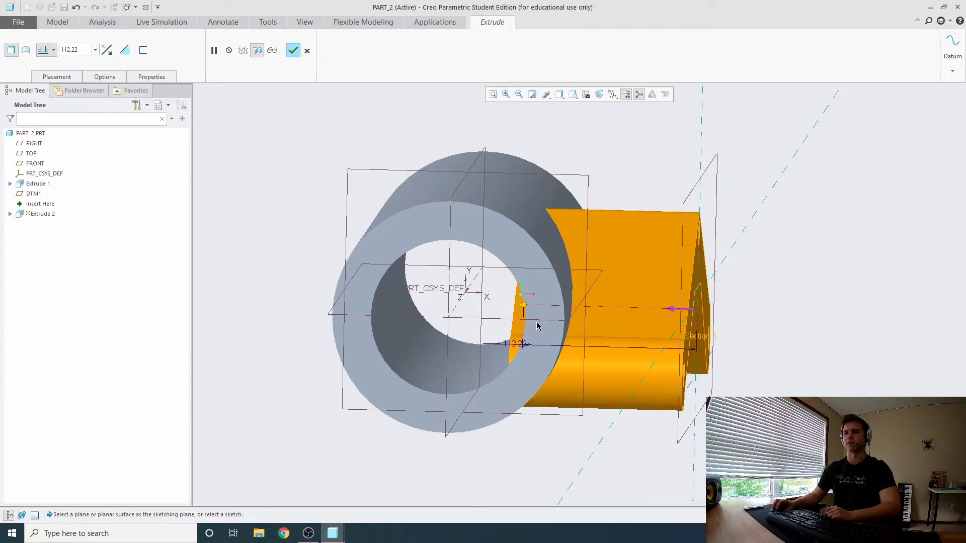
left_click_drag(524, 305, 610, 317)
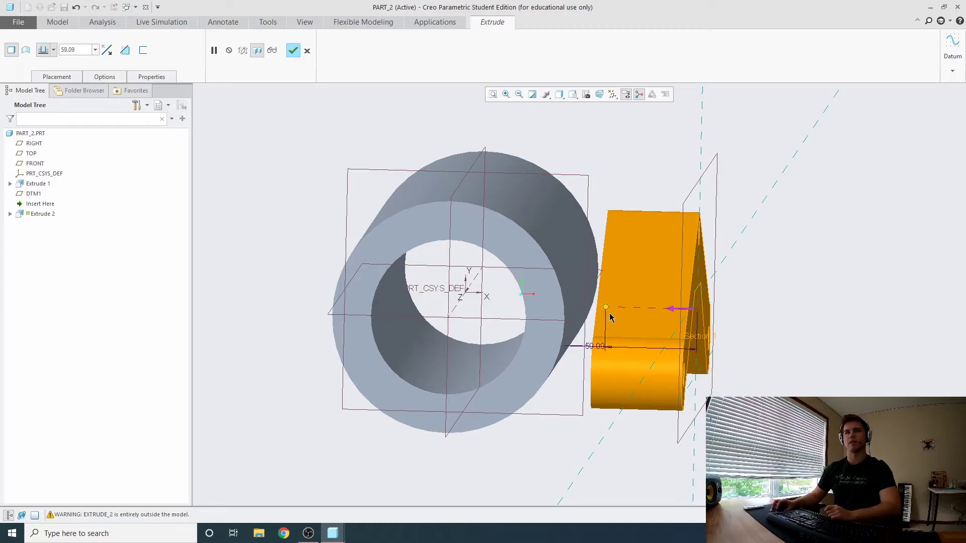
- Extrude the bracket with the To Selected depth option up to the cylinder's outer surface and complete the feature
left_click(53, 50)
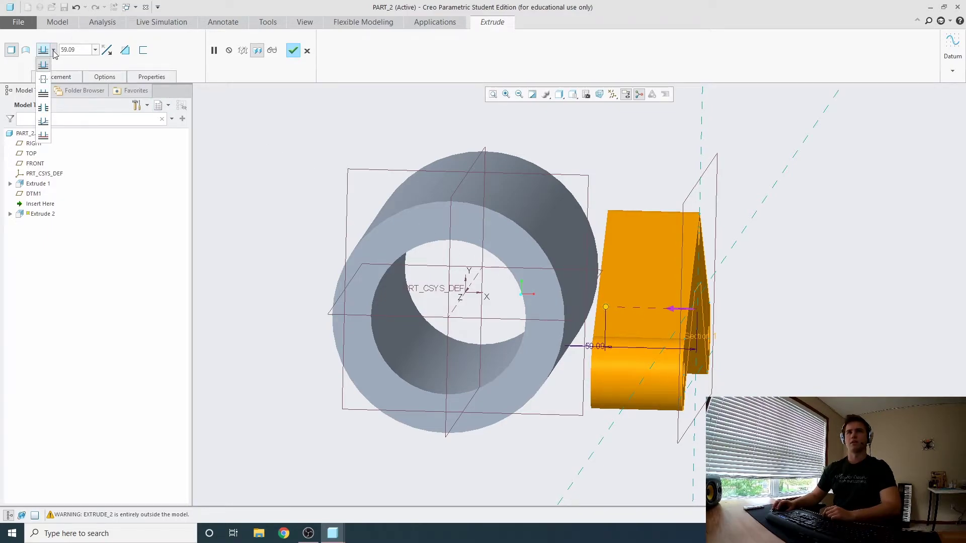
left_click(43, 136)
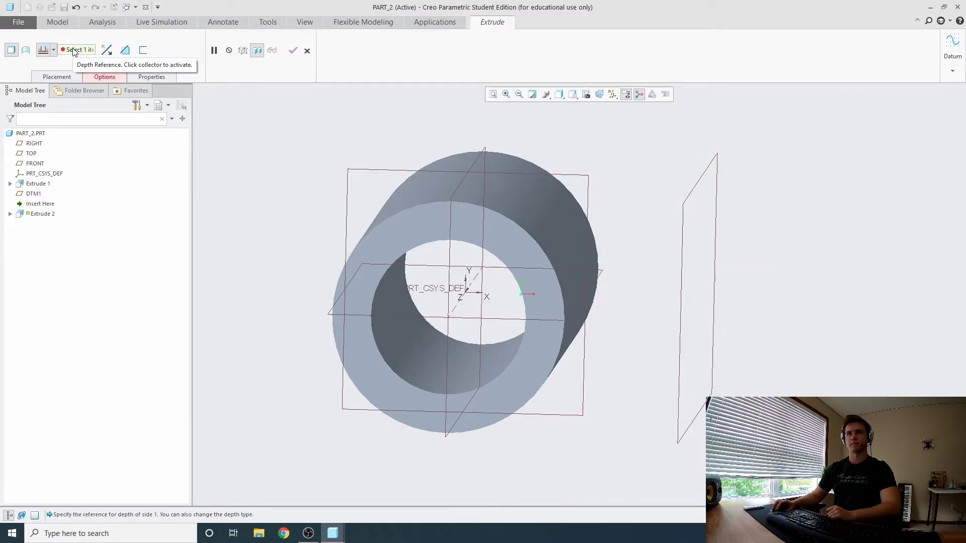
left_click(99, 78)
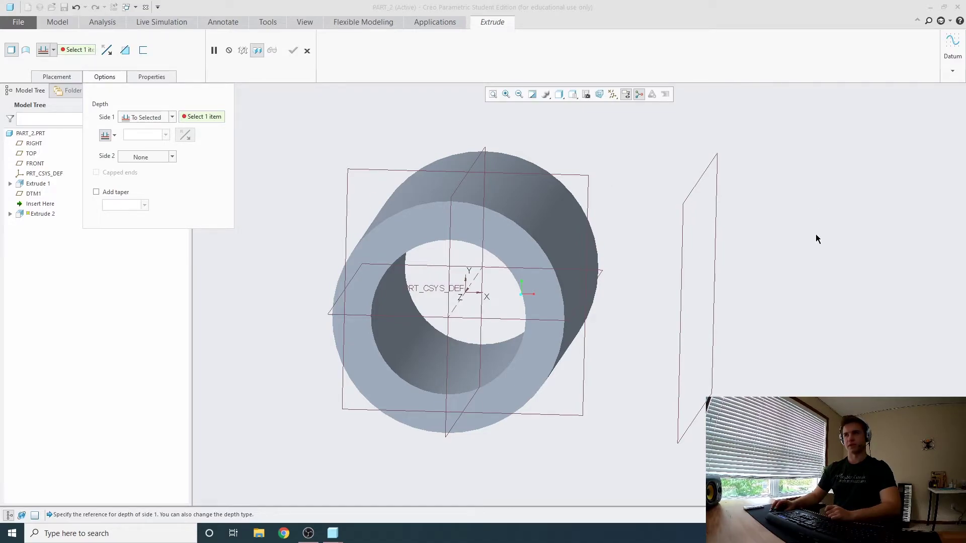
left_click(566, 214)
mouse_move(586, 274)
middle_mouse_down()
mouse_move(573, 257)
mouse_move(597, 263)
middle_mouse_up()
key("ctrl+d")
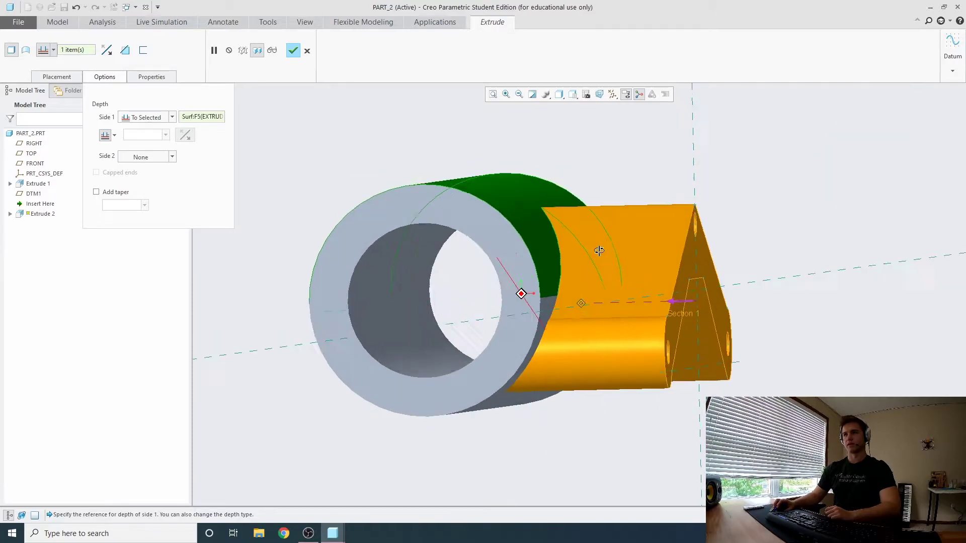
middle_click_drag(531, 298, 553, 298)
middle_click_drag(631, 238, 598, 234)
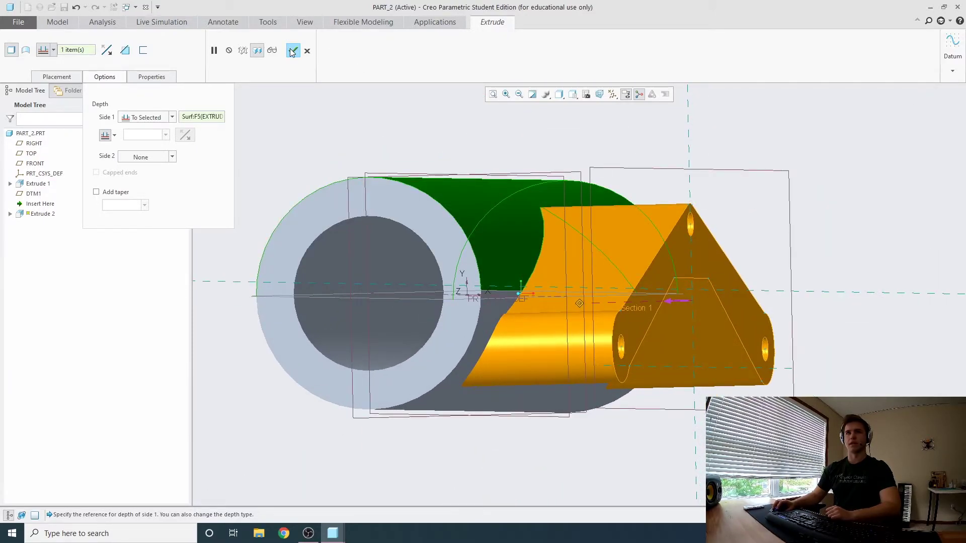
left_click(291, 51)
- Examine from several angles how the bracket joins the hollow cylinder
middle_click_drag(359, 171, 475, 230)
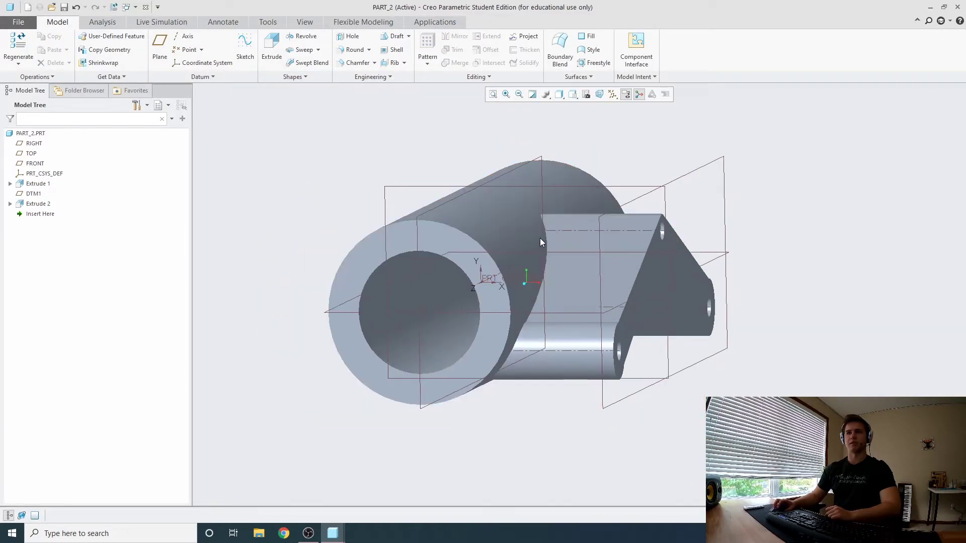
scroll(536, 240, "down", 3)
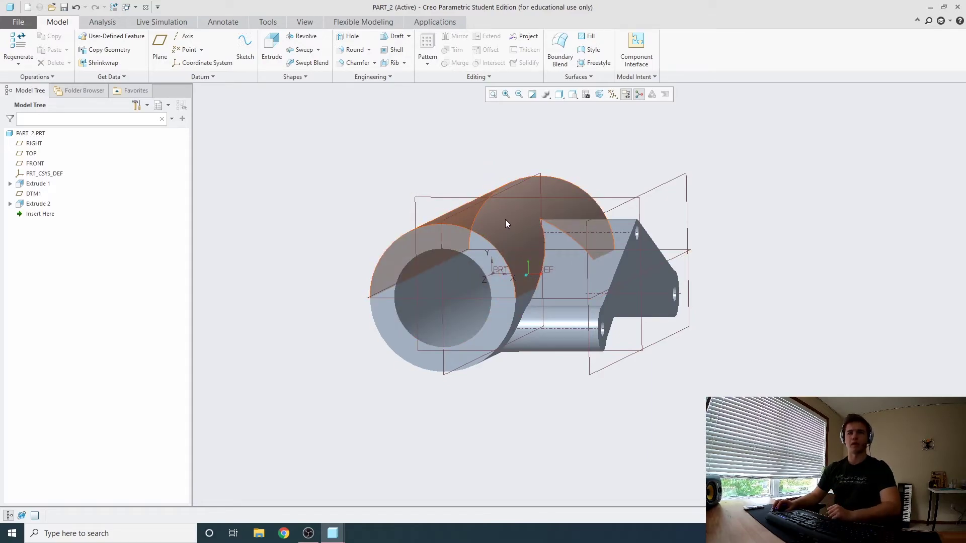
mouse_move(543, 254)
middle_mouse_down()
mouse_move(593, 274)
mouse_move(602, 248)
mouse_move(560, 250)
middle_mouse_up()
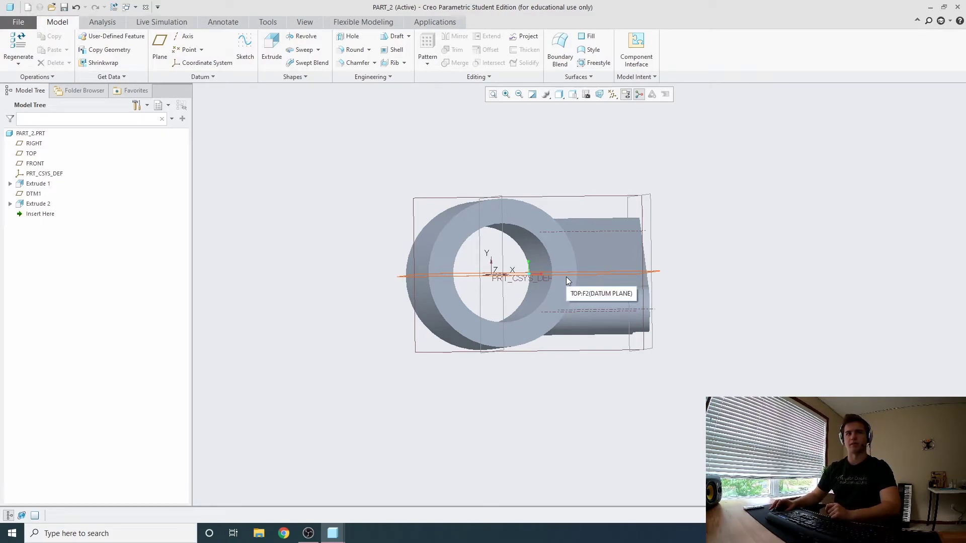
middle_click_drag(633, 211, 612, 219)
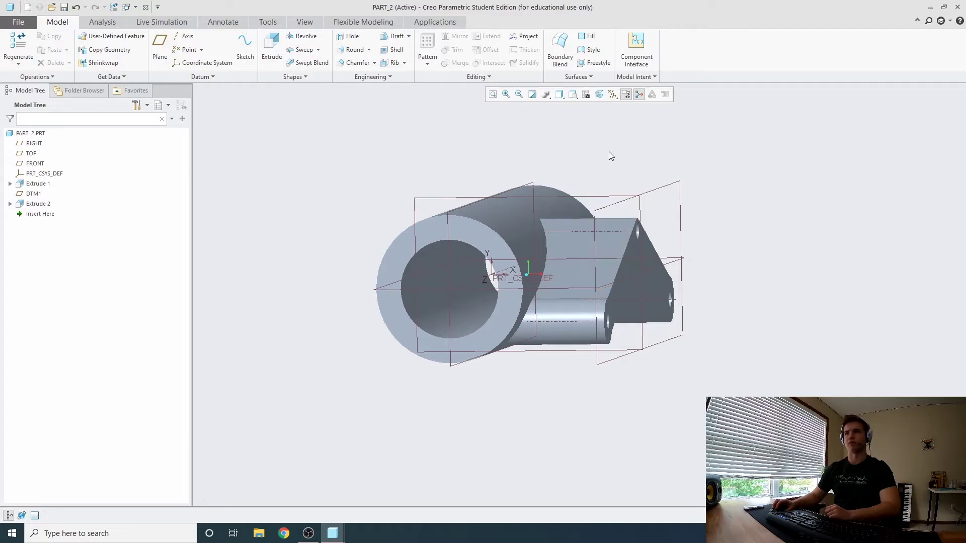
mouse_move(629, 187)
middle_mouse_down()
mouse_move(552, 188)
mouse_move(631, 190)
mouse_move(630, 200)
middle_mouse_up()
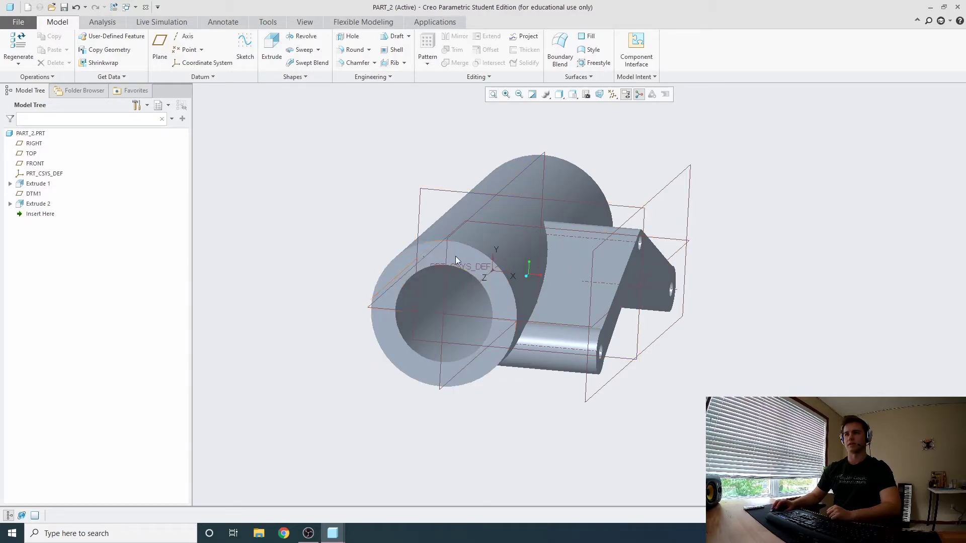
middle_click_drag(436, 270, 548, 249)
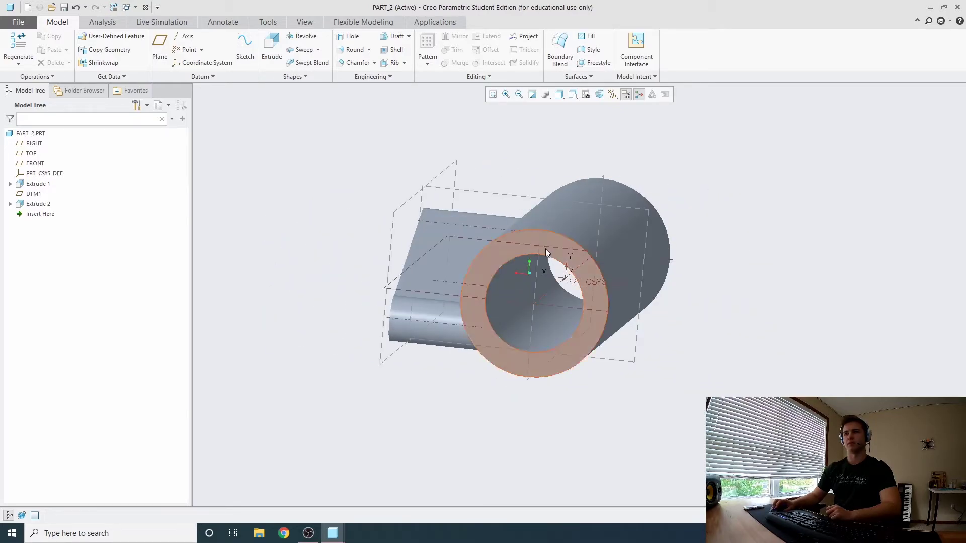
mouse_move(619, 224)
middle_mouse_down()
mouse_move(490, 279)
mouse_move(623, 254)
mouse_move(528, 212)
middle_mouse_up()
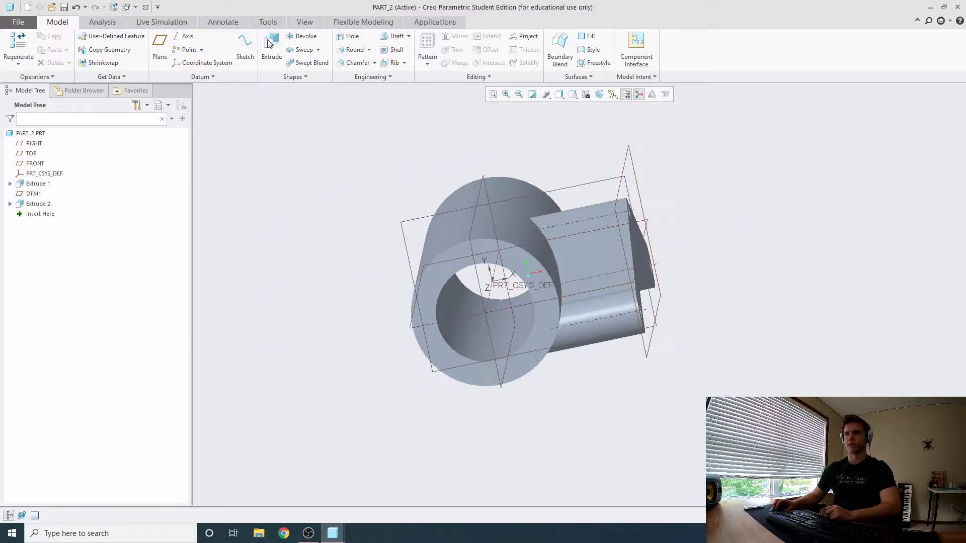
- Start an edge chamfer on the bore edge at one end of the cylinder and set its D x D distance to 15
left_click(352, 63)
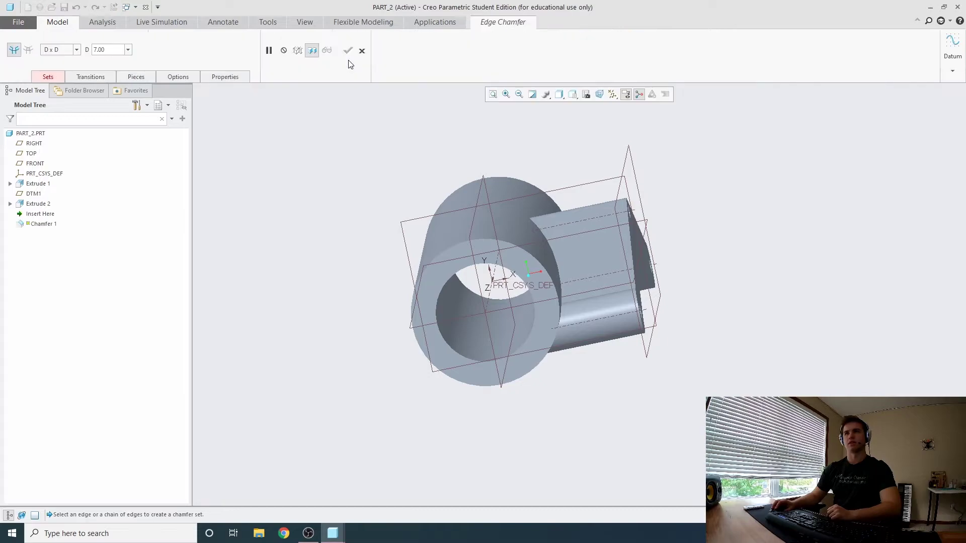
left_click(463, 273)
middle_click_drag(463, 273, 376, 103)
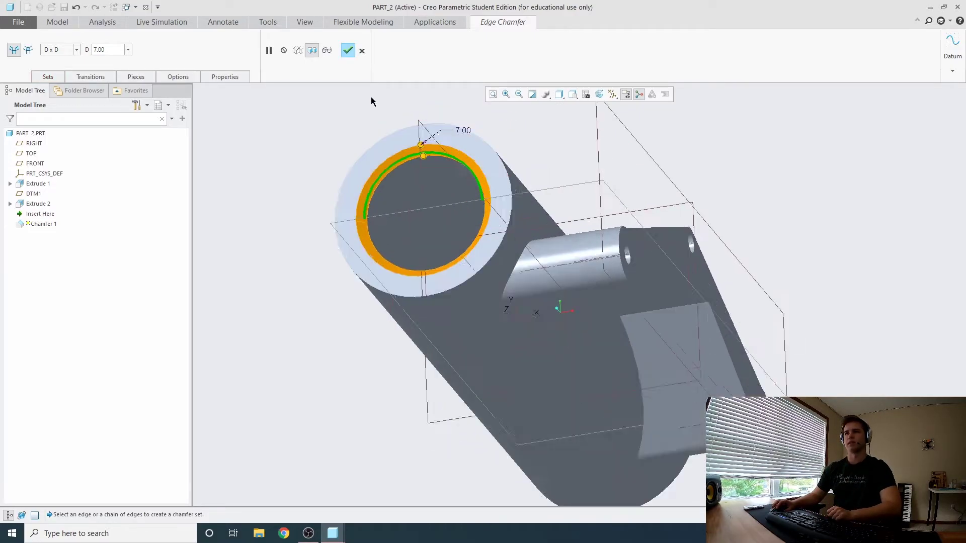
scroll(476, 161, "up", 4)
scroll(476, 161, "down", 4)
middle_click_drag(455, 164, 523, 166)
scroll(518, 166, "up", 5)
double_click(110, 46)
type("1")
key("Return")
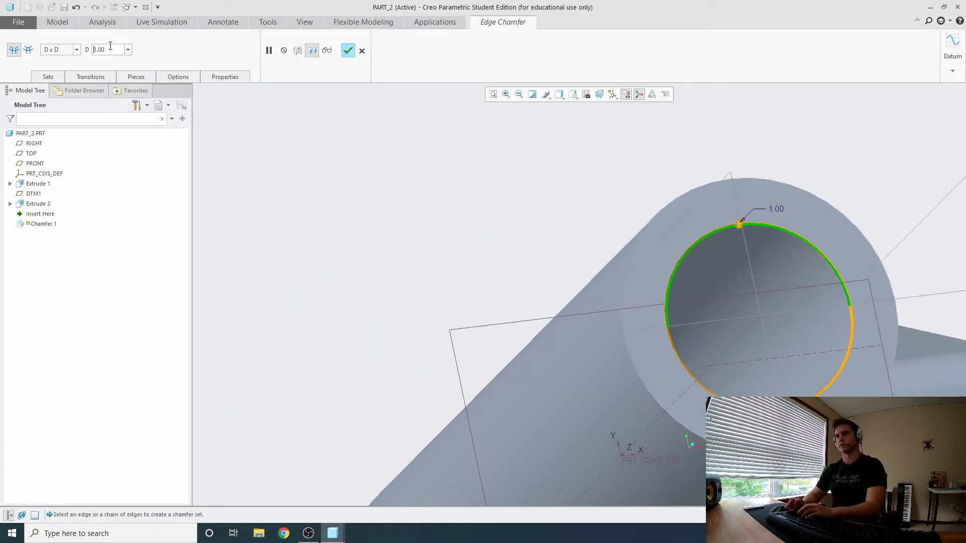
type("15")
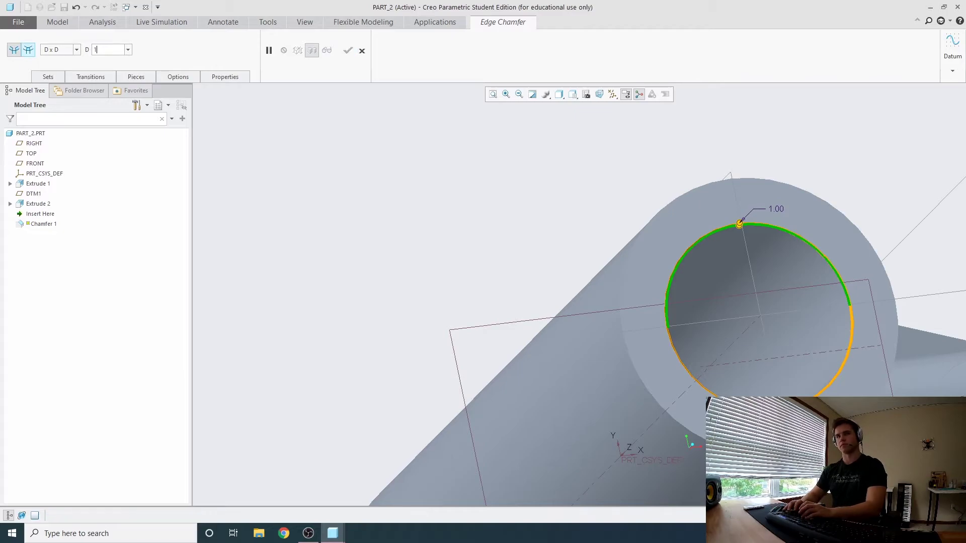
key("Return")
- Add the bore edge at the cylinder's opposite end to the same chamfer and complete it
scroll(541, 201, "down", 4)
middle_click_drag(550, 200, 519, 271)
left_click(468, 259, "ctrl")
scroll(518, 216, "down", 2)
middle_click_drag(518, 217, 487, 190)
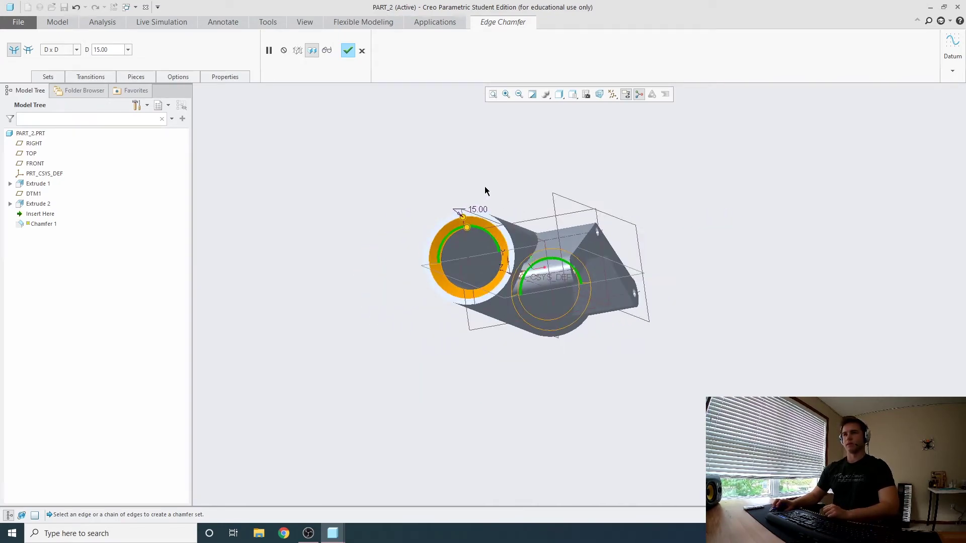
middle_click(507, 228)
middle_click_drag(507, 229, 401, 115)
left_click(516, 171)
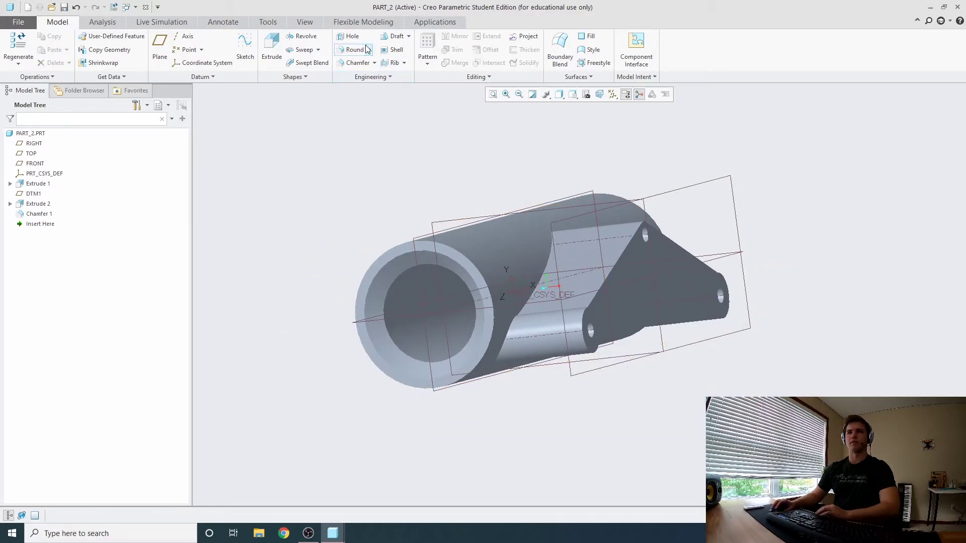
- Start a round with radius 15 on the upper joint edges between bracket and cylinder, including the curved edge at the bracket's end
left_click(350, 53)
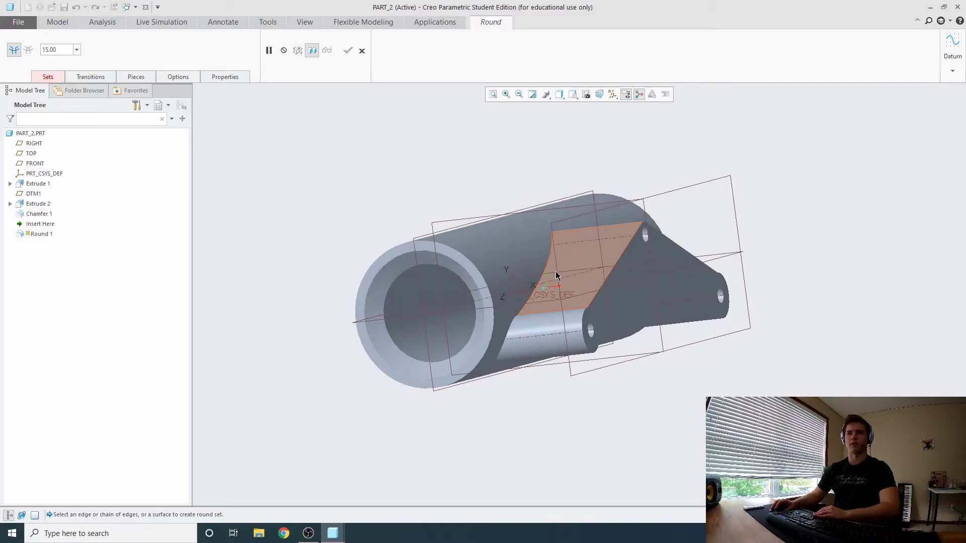
scroll(523, 312, "up", 1)
scroll(541, 292, "up", 2)
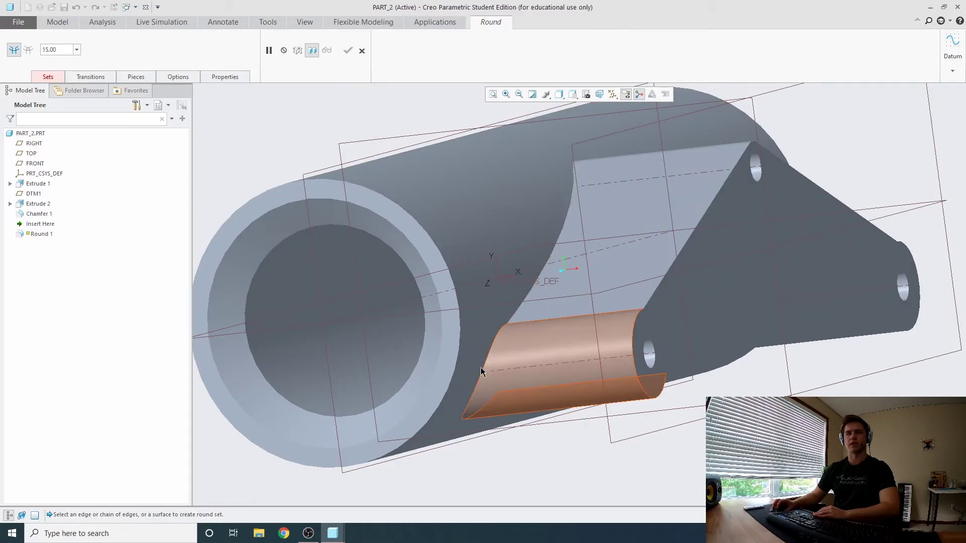
scroll(492, 358, "down", 4)
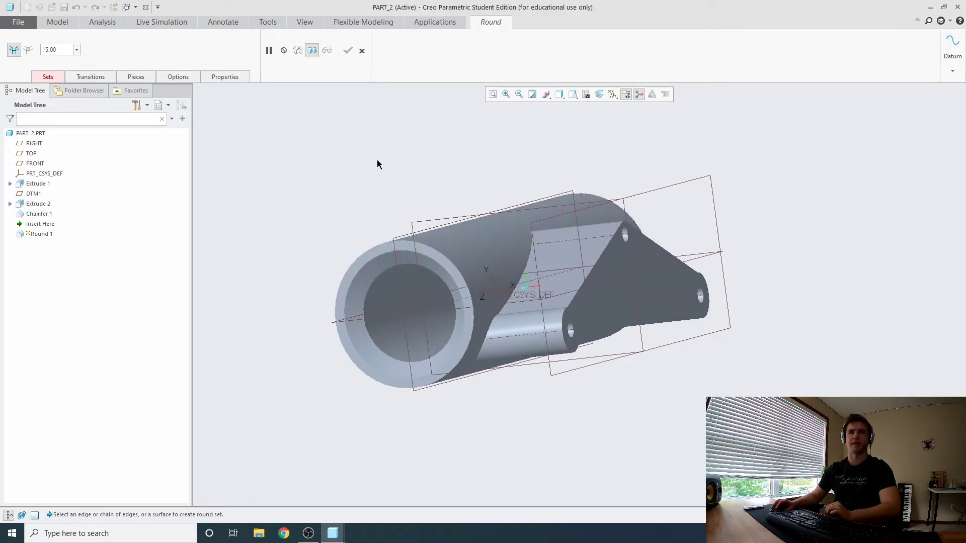
left_click(526, 268)
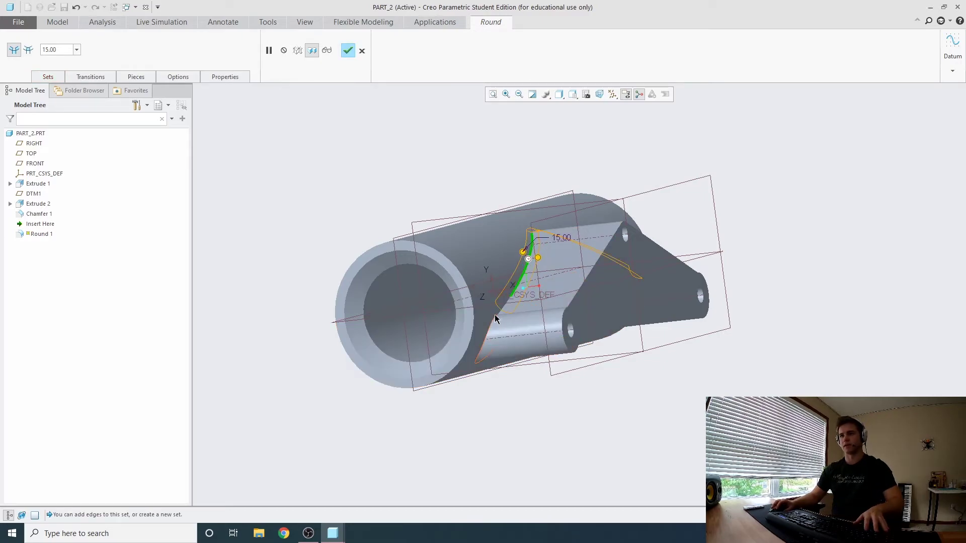
scroll(498, 317, "up", 5)
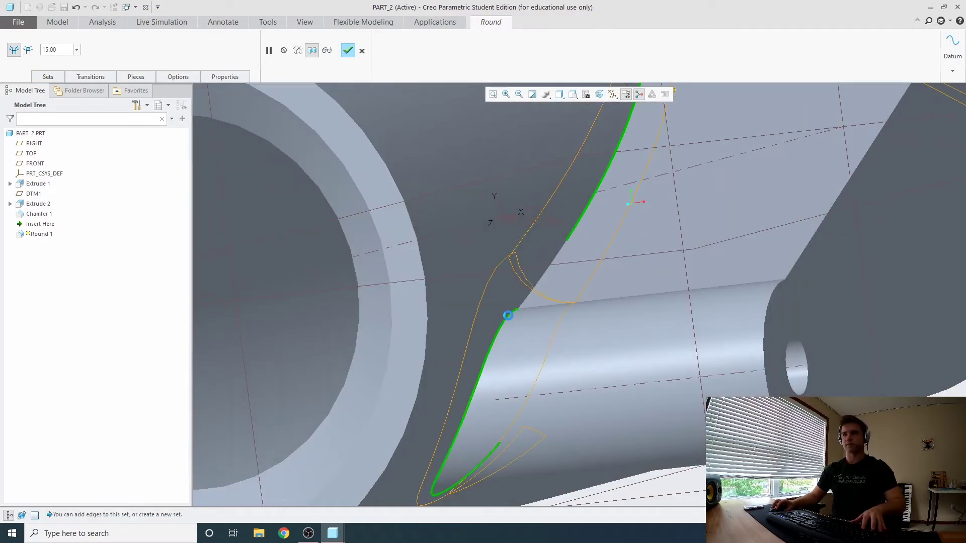
left_click(507, 313, "ctrl")
- Create a second set in the same round from the underside edges where the bracket meets the cylinder
scroll(506, 309, "down", 5)
middle_click_drag(504, 304, 347, 239)
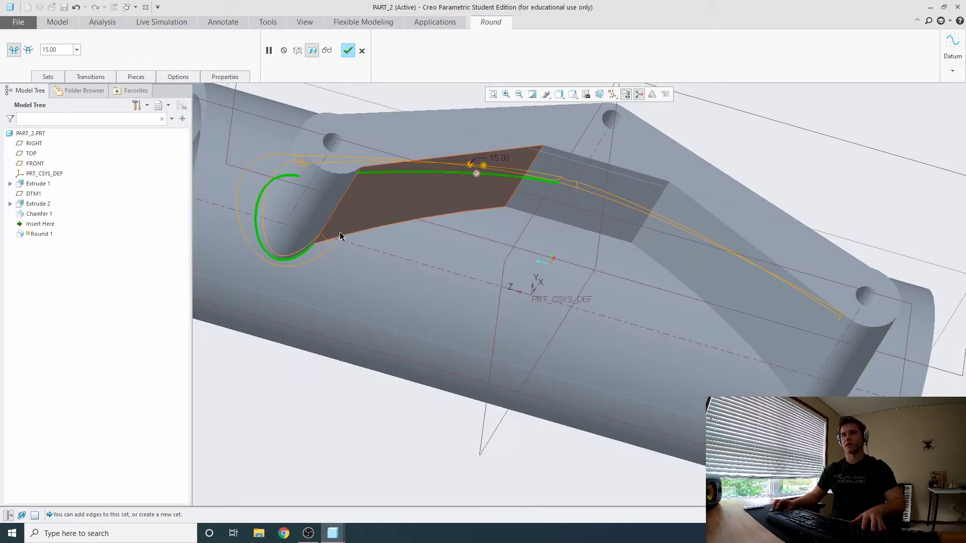
left_click(343, 235)
left_click(530, 218, "ctrl")
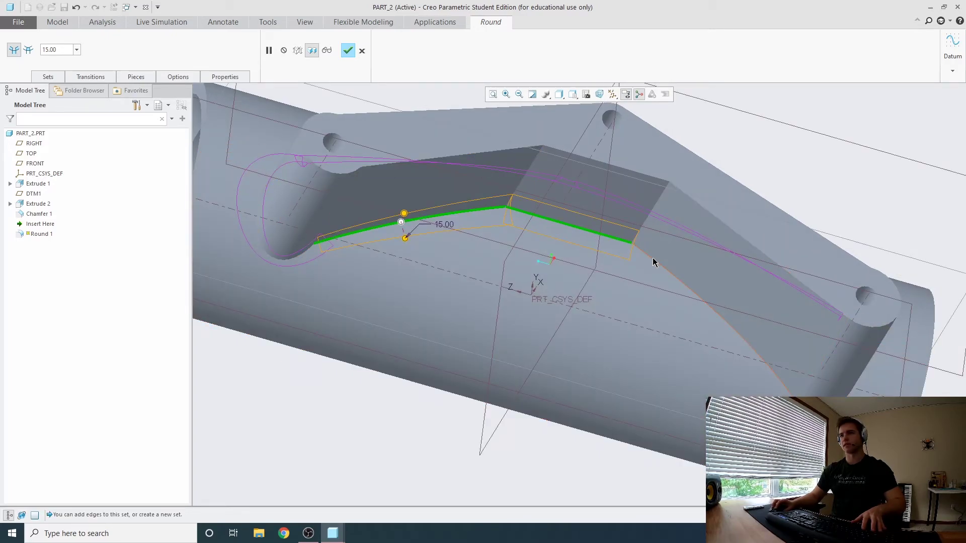
middle_click_drag(753, 313, 654, 306)
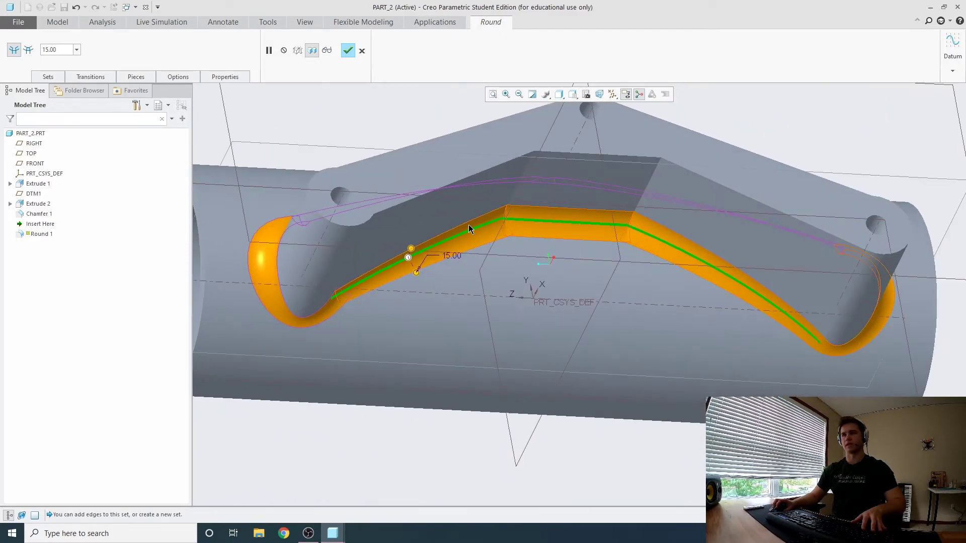
scroll(569, 242, "down", 5)
middle_click_drag(558, 252, 461, 152)
scroll(585, 241, "up", 3)
middle_click_drag(508, 243, 640, 245)
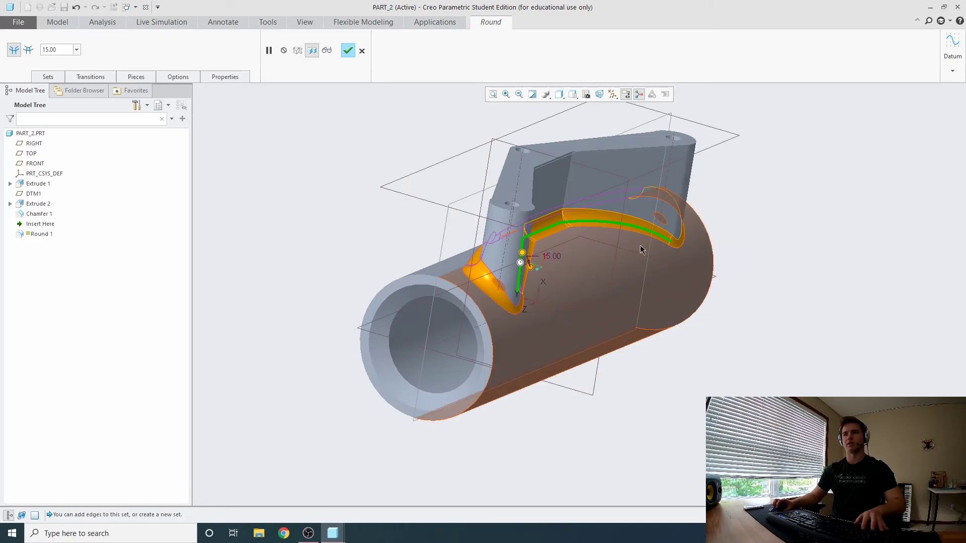
- Try radii of 50, 25 and 1 on the underside round set and inspect each preview
double_click(60, 49)
type("50")
key("Return")
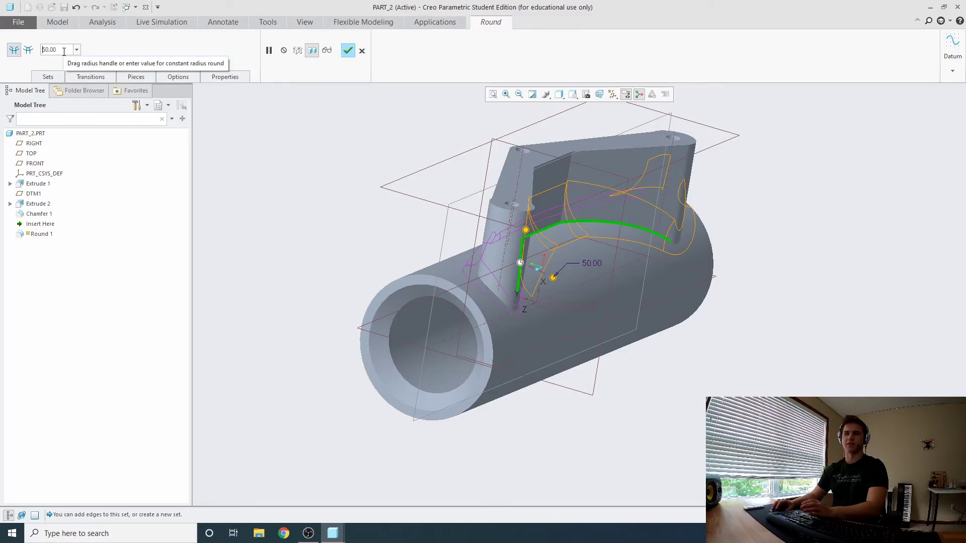
middle_click_drag(583, 240, 518, 252)
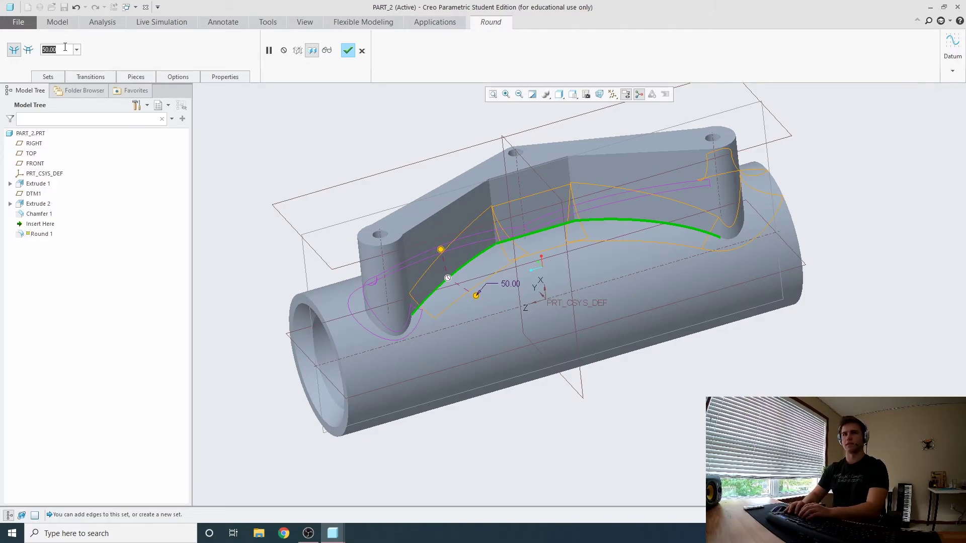
type("25")
key("Return")
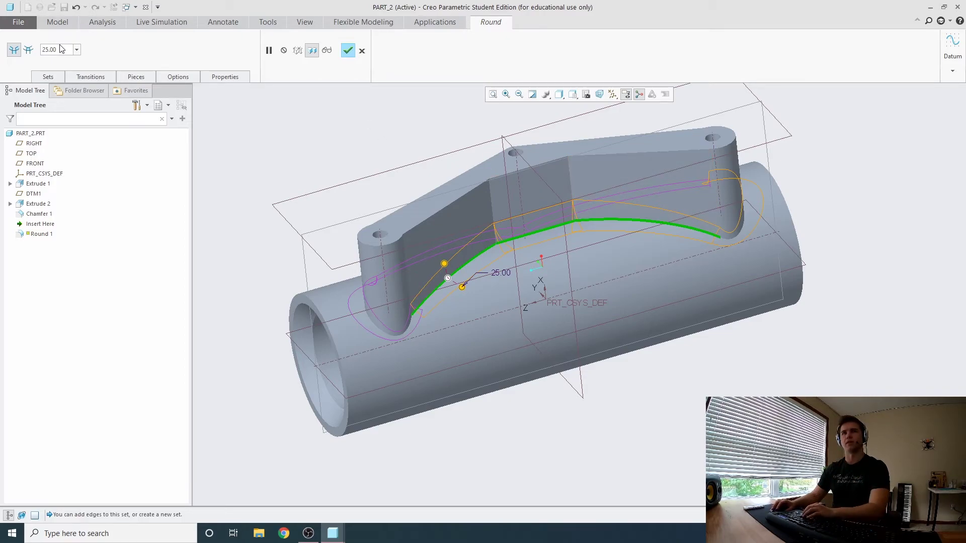
double_click(57, 50)
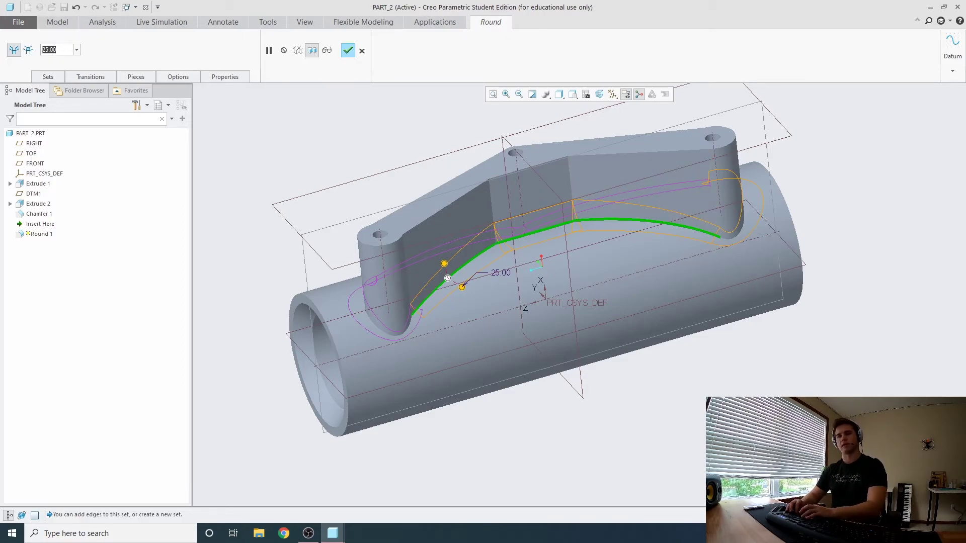
type("1")
key("Return")
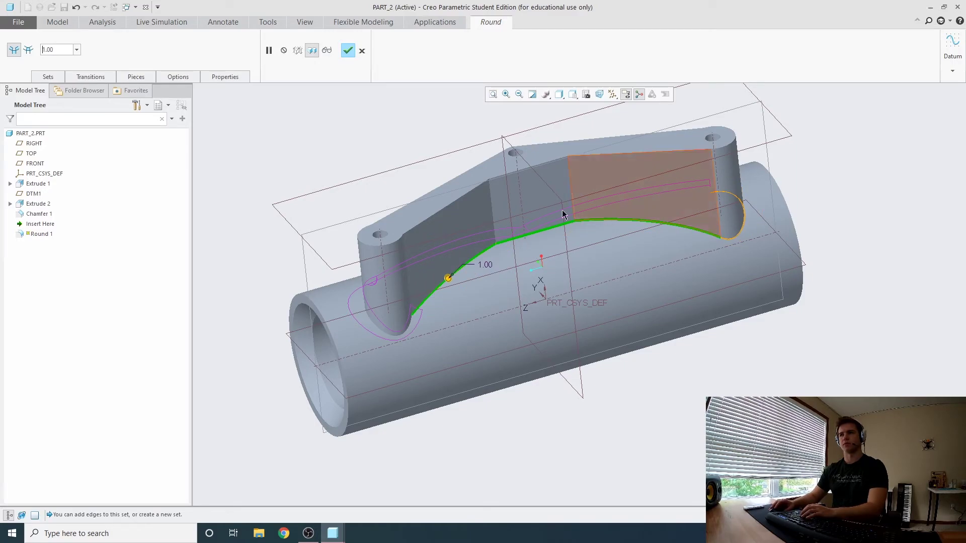
middle_click_drag(674, 238, 621, 293)
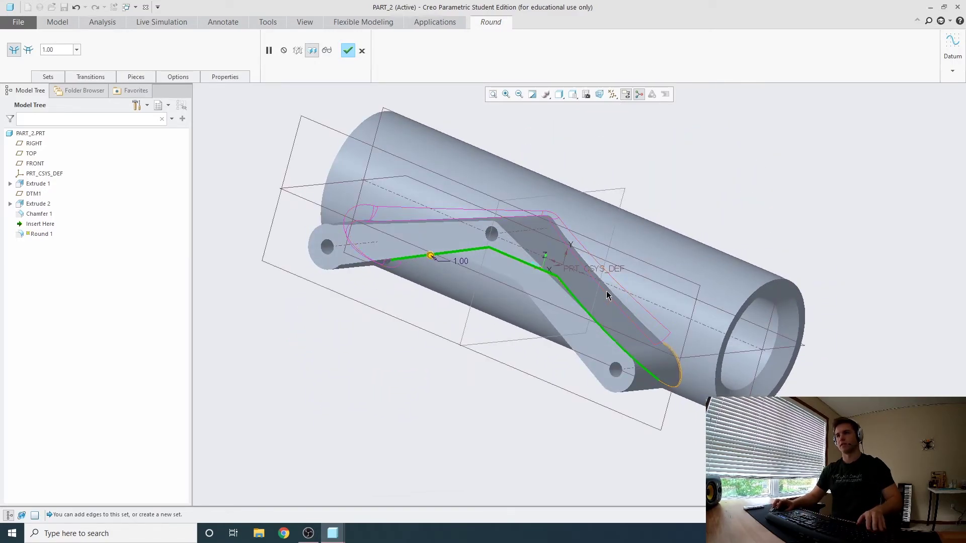
- Set the underside round set's radius to 15 and complete the round feature
type("15")
key("Return")
middle_click_drag(542, 223, 577, 149)
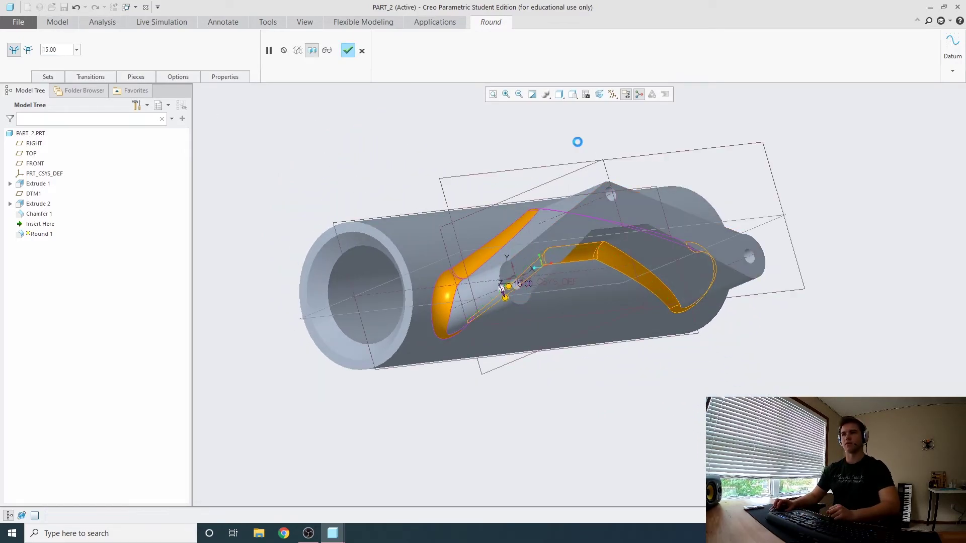
- Examine the rounded joint between bracket and cylinder from several angles
key("ctrl+d")
scroll(572, 149, "up", 4)
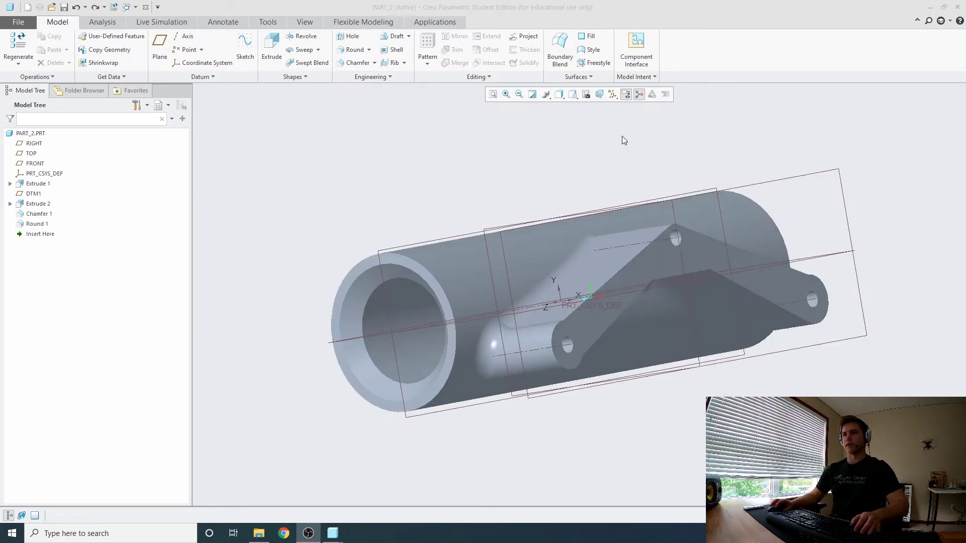
mouse_move(585, 151)
middle_mouse_down()
mouse_move(595, 147)
mouse_move(567, 153)
mouse_move(579, 153)
middle_mouse_up()
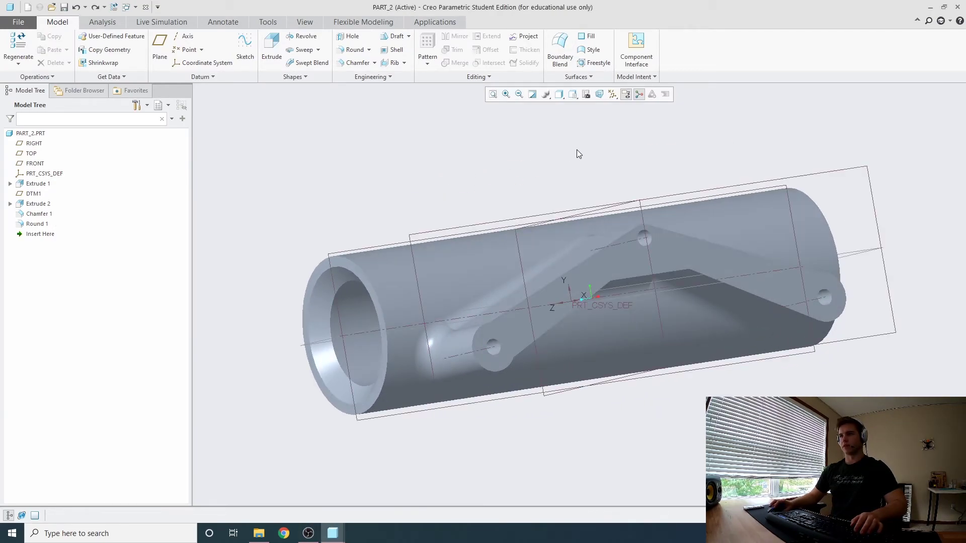
scroll(591, 176, "down", 1)
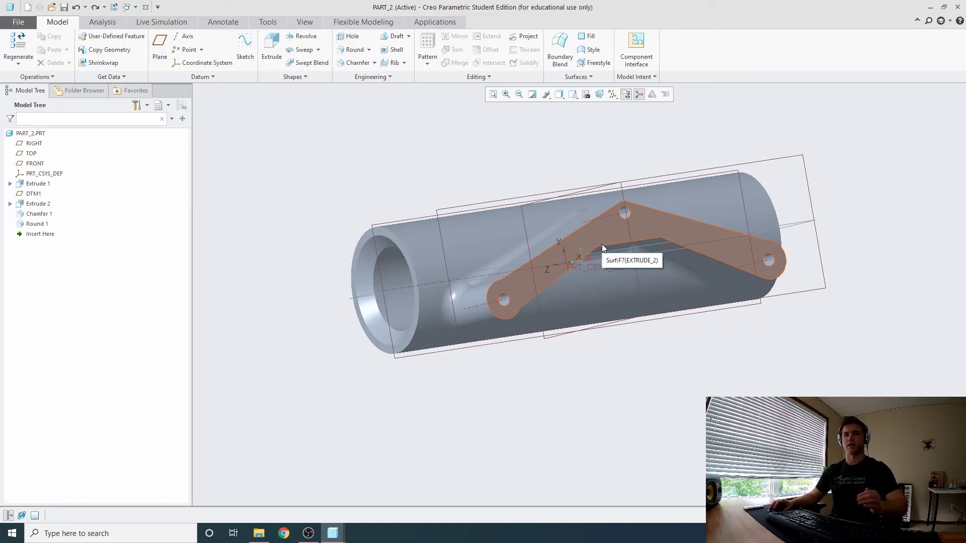
scroll(578, 175, "up", 2)
middle_click_drag(581, 197, 594, 191)
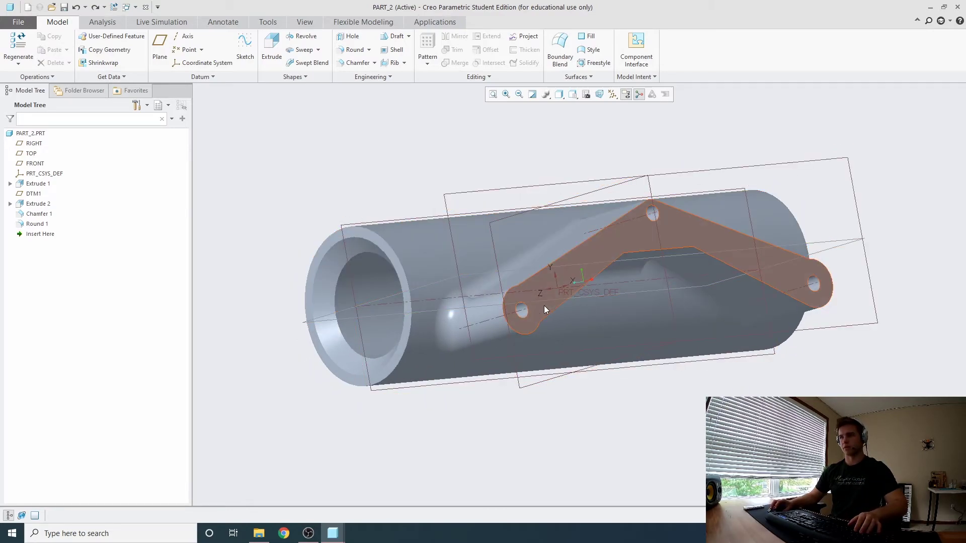
middle_click_drag(612, 291, 546, 233)
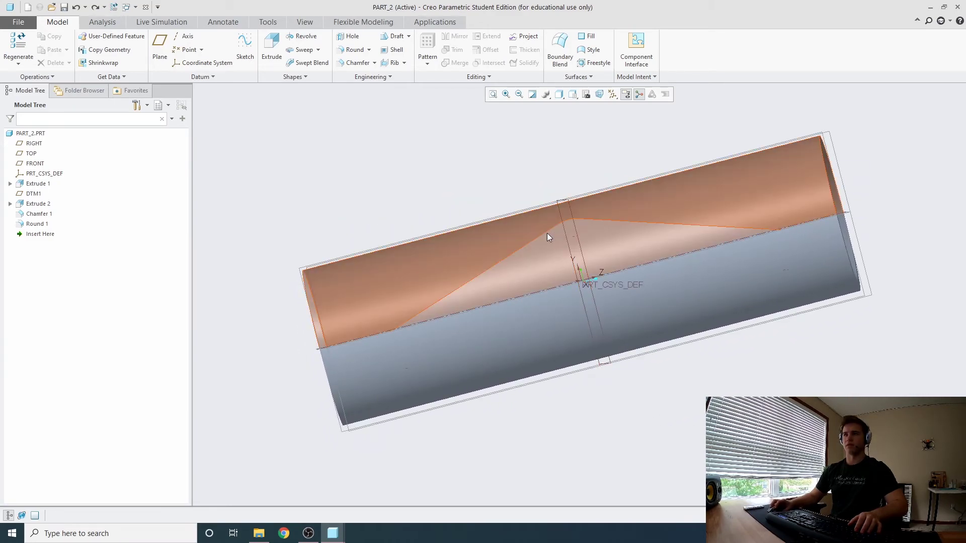
middle_click_drag(805, 260, 576, 271)
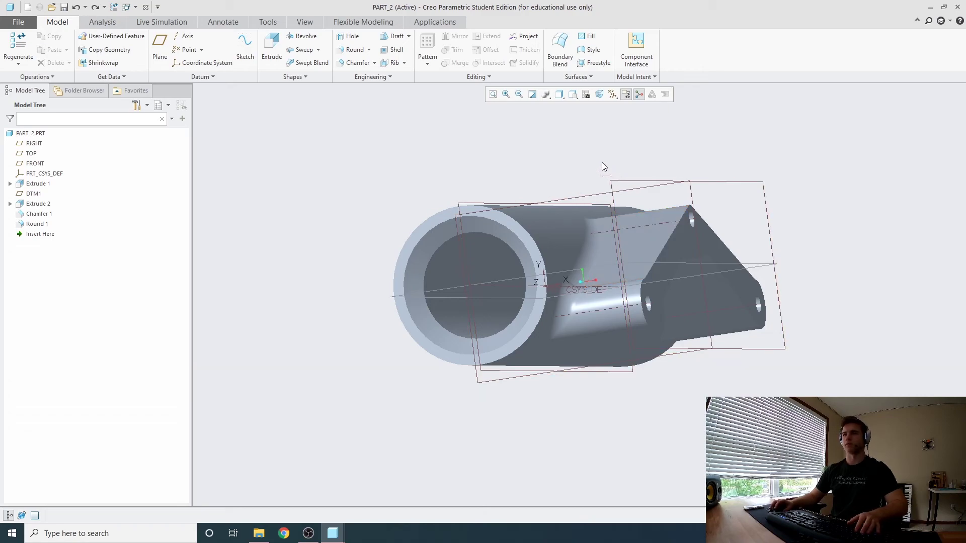
- Start an extrude with its sketch on the RIGHT datum plane and orient the view flat to the sketch
left_click(274, 50)
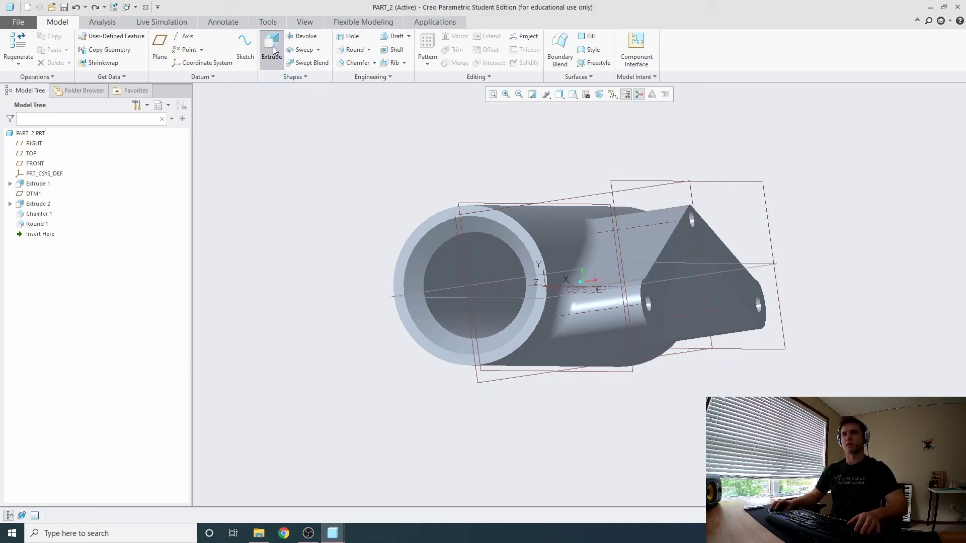
left_click(463, 206)
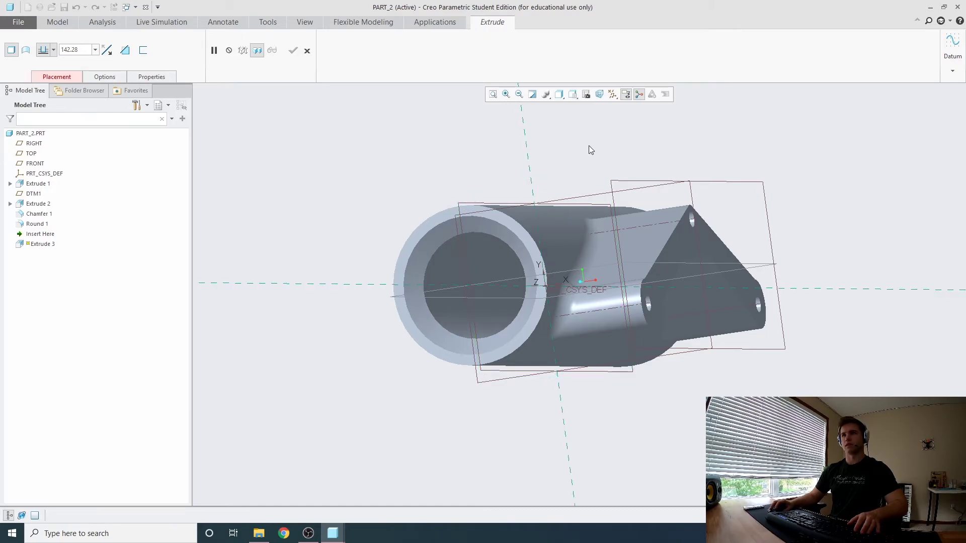
key("ctrl+d")
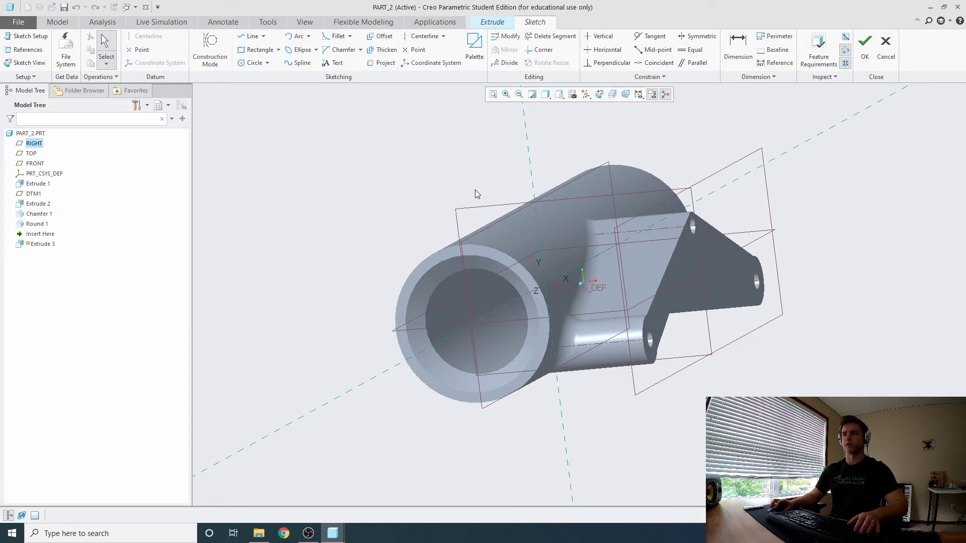
middle_click_drag(479, 195, 582, 135)
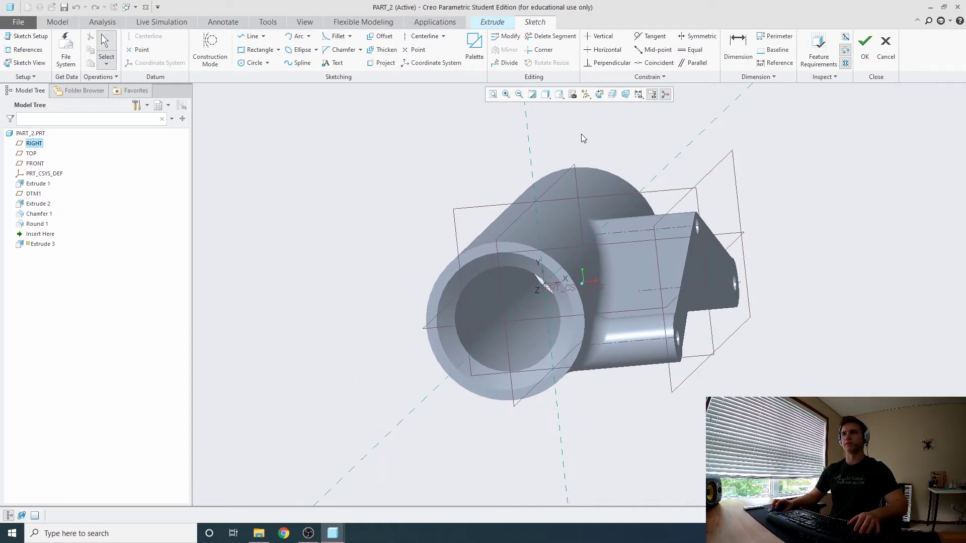
left_click(600, 95)
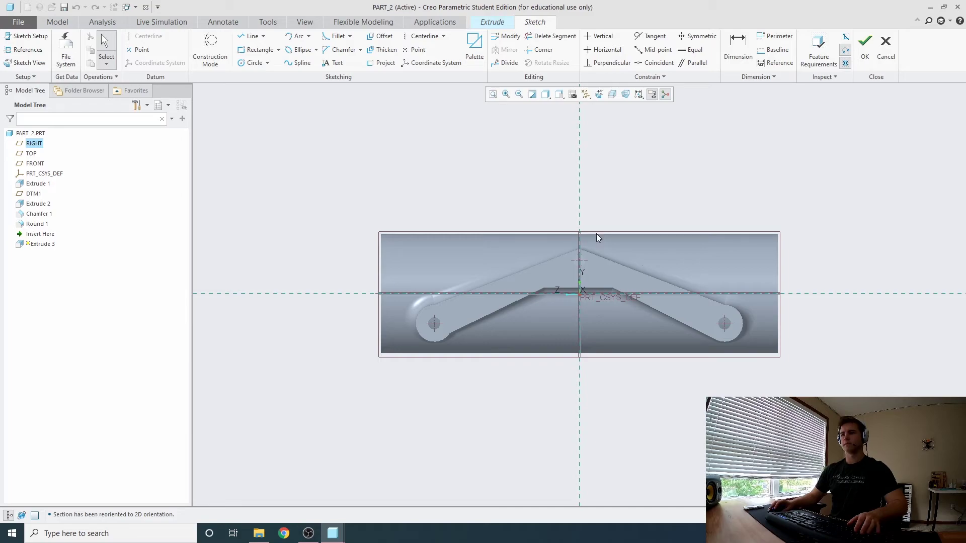
scroll(590, 249, "down", 2)
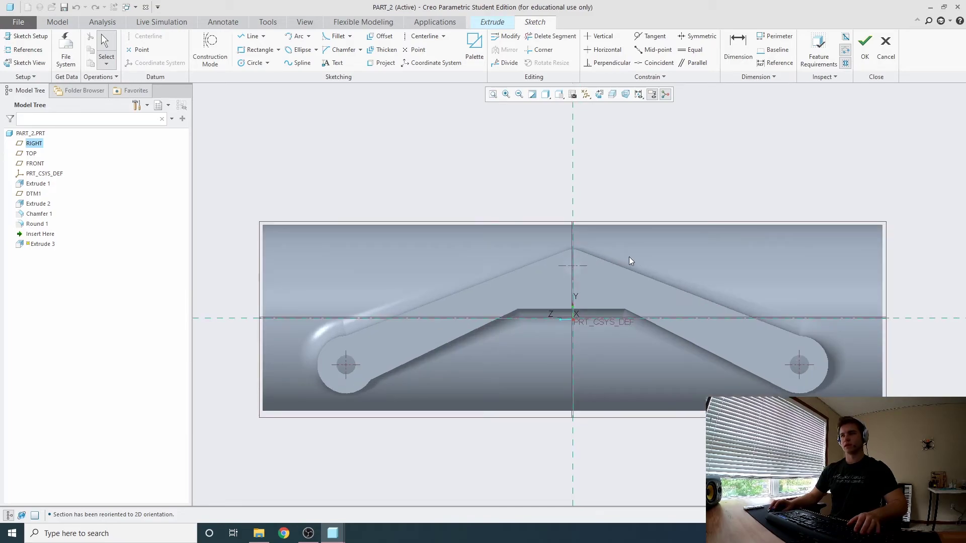
- Add the surfaces of the bracket's three mounting holes as sketch references
left_click(29, 50)
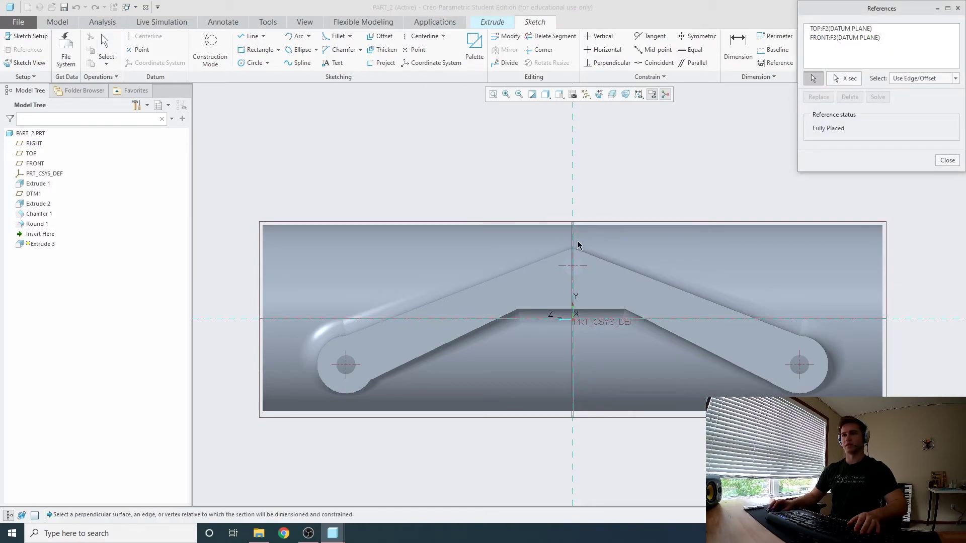
left_click(353, 361)
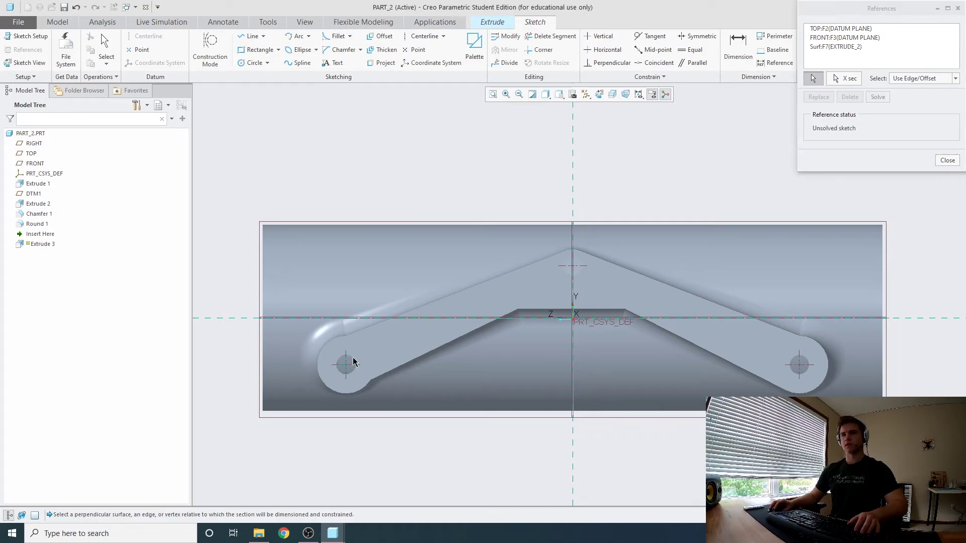
left_click(568, 262)
left_click(808, 363)
left_click(948, 160)
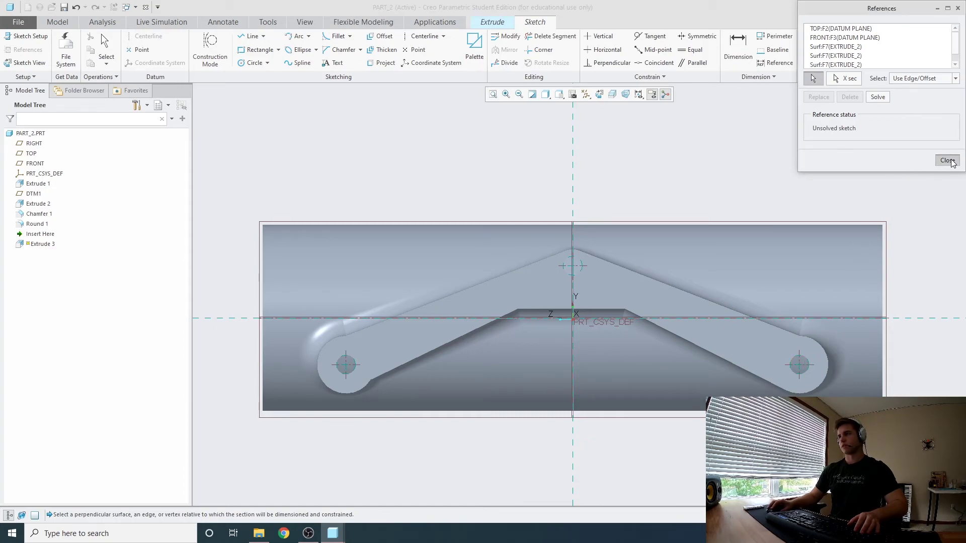
- Sketch three circles centred on the bracket's mounting holes, each matching its hole's diameter
left_click(253, 62)
left_click(573, 265)
left_click(573, 256)
left_click(800, 364)
left_click(800, 356)
left_click(348, 368)
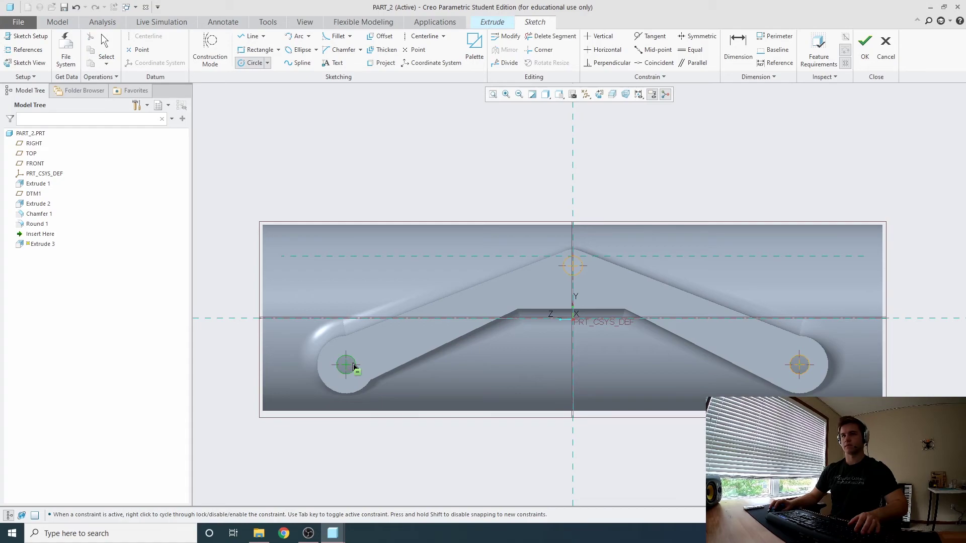
middle_click(359, 248)
- Accept the circle sketch and set the extrude to remove material with the Through All depth option
left_click(865, 51)
mouse_move(588, 185)
middle_mouse_down()
mouse_move(683, 175)
mouse_move(662, 188)
mouse_move(481, 175)
middle_mouse_up()
left_click(51, 50)
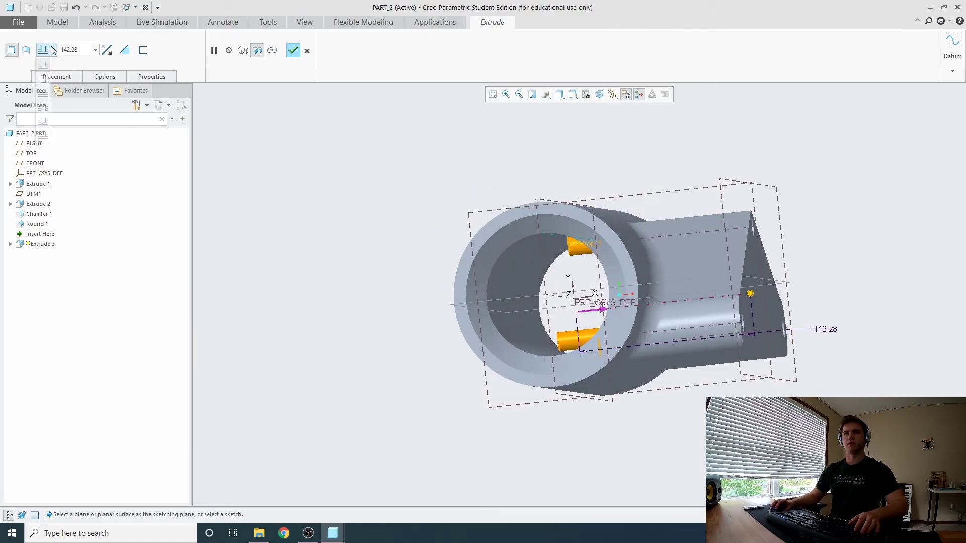
left_click(43, 108)
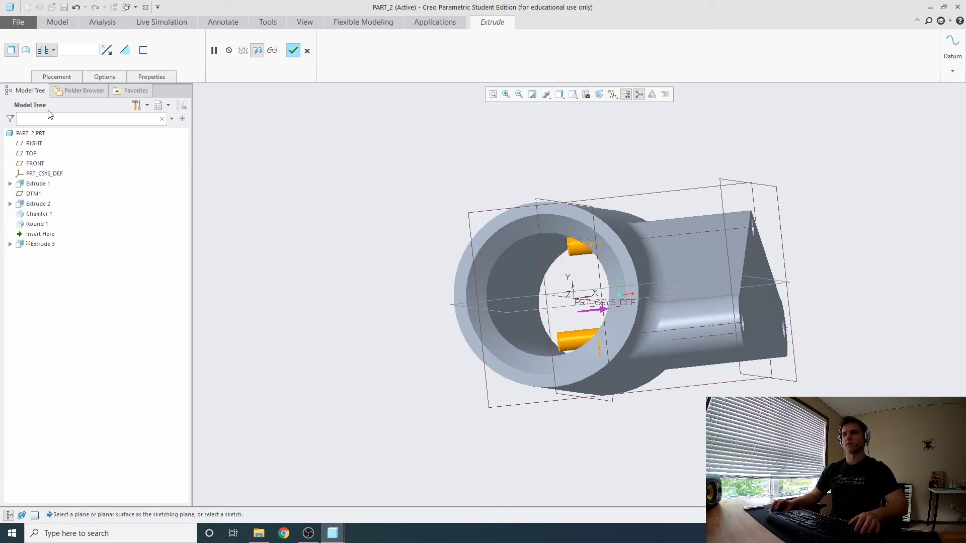
left_click(126, 50)
middle_click_drag(448, 169, 380, 142)
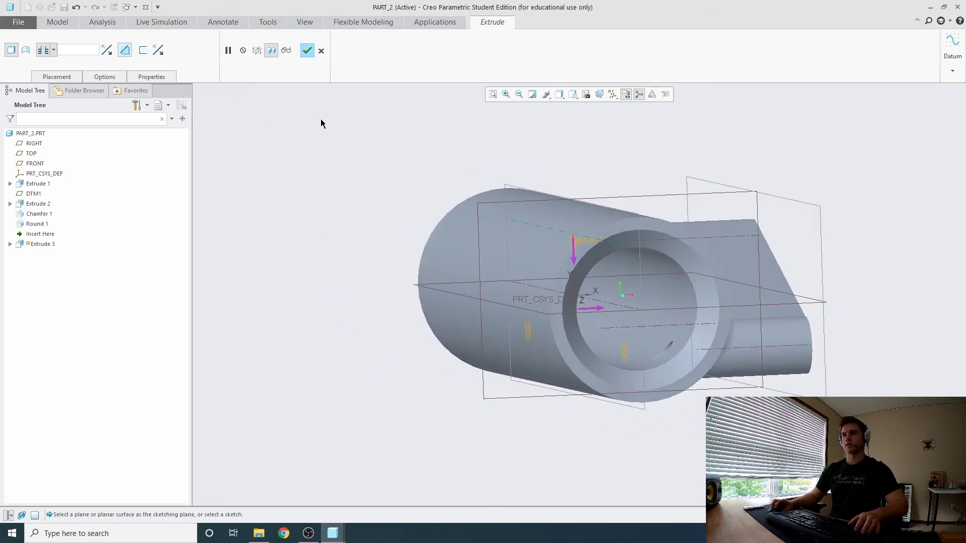
- Flip the depth direction of the three-circle Through All cut
left_click(105, 50)
middle_click_drag(511, 179, 680, 207)
scroll(676, 210, "up", 3)
scroll(651, 203, "down", 1)
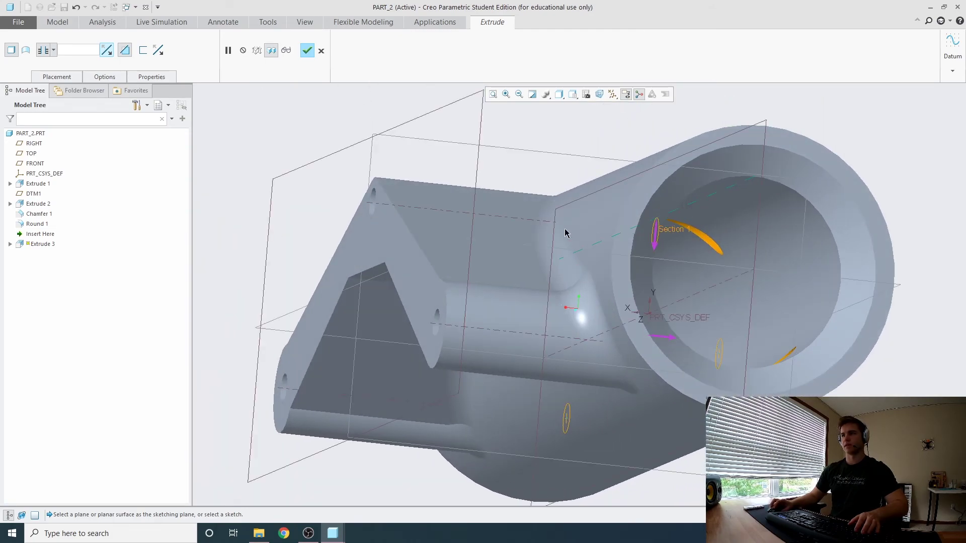
- Set the three-circle cut to a symmetric depth of 500 about the sketch plane and complete the extrude
left_click(54, 51)
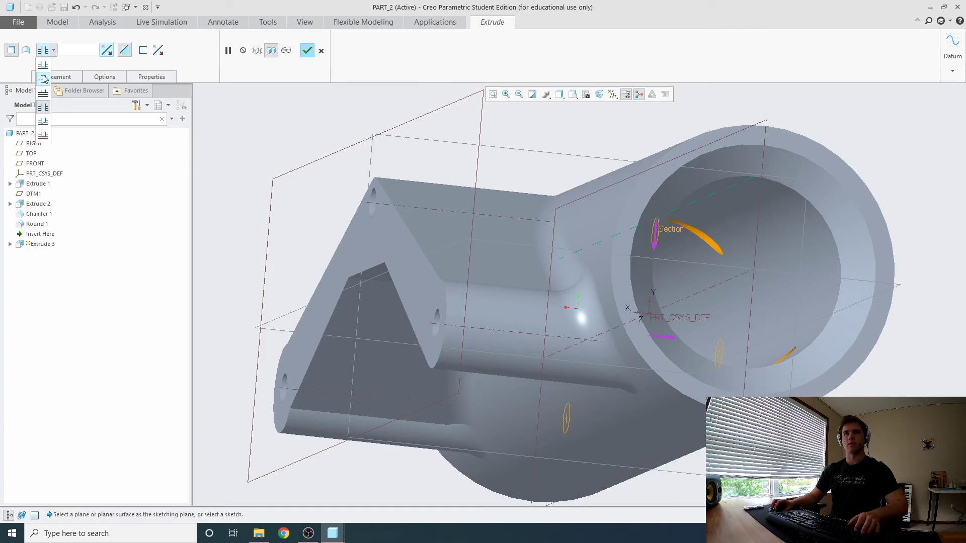
left_click(43, 80)
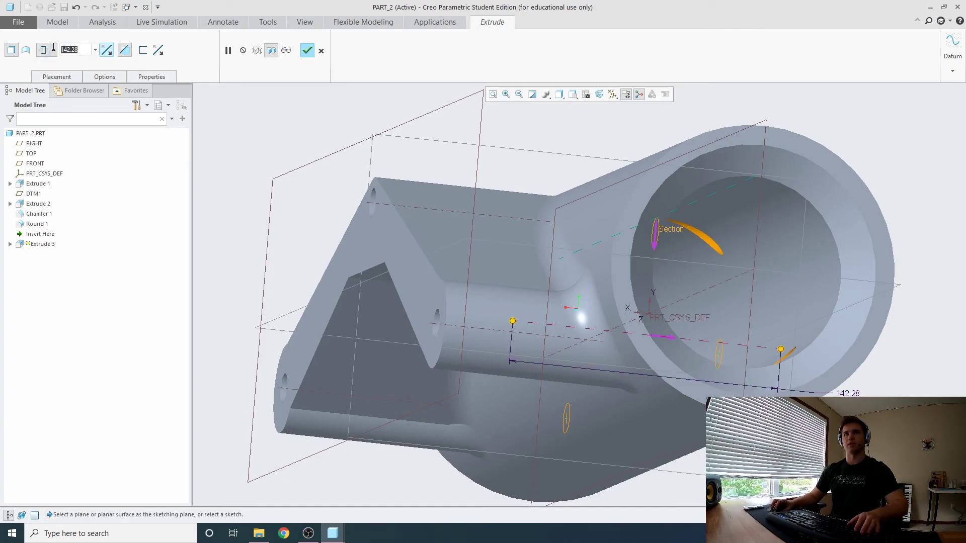
type("500")
key("Return")
scroll(522, 142, "down", 5)
middle_click_drag(507, 159, 409, 187)
scroll(552, 164, "up", 5)
middle_click(471, 126)
left_click(468, 126)
- Examine the three cut holes from the bracket side, the opposite cylinder wall and the open bore end
scroll(484, 152, "down", 5)
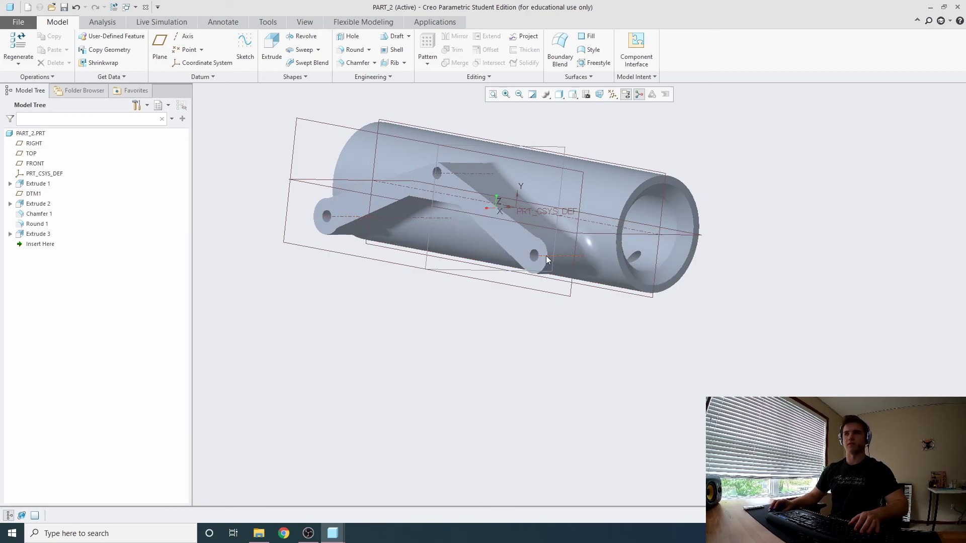
middle_click_drag(540, 249, 599, 200)
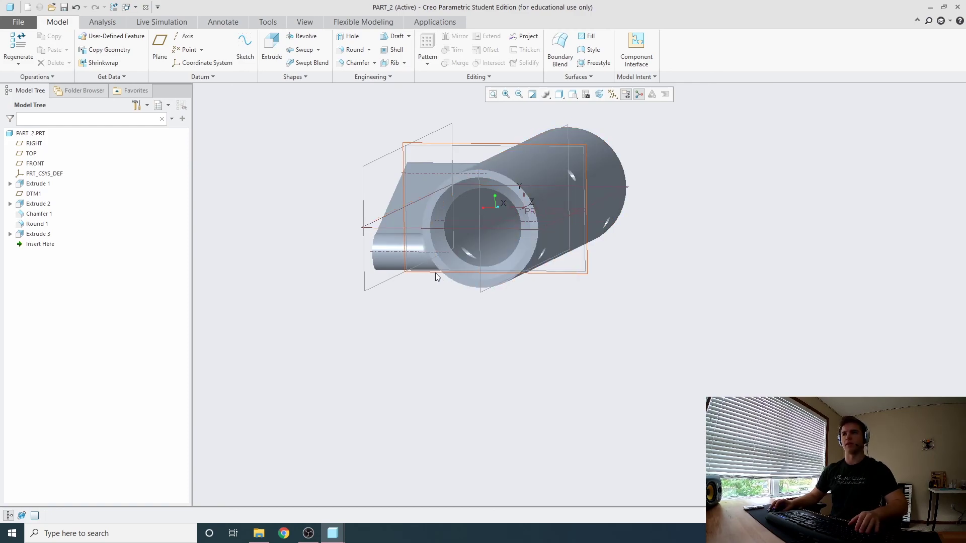
middle_click_drag(569, 210, 433, 268)
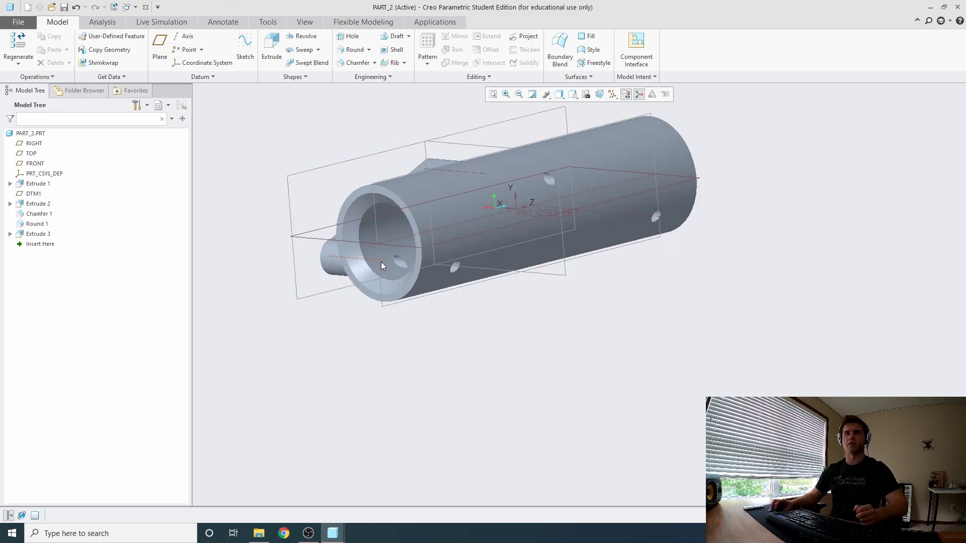
mouse_move(346, 259)
middle_mouse_down()
mouse_move(486, 264)
mouse_move(509, 284)
middle_mouse_up()
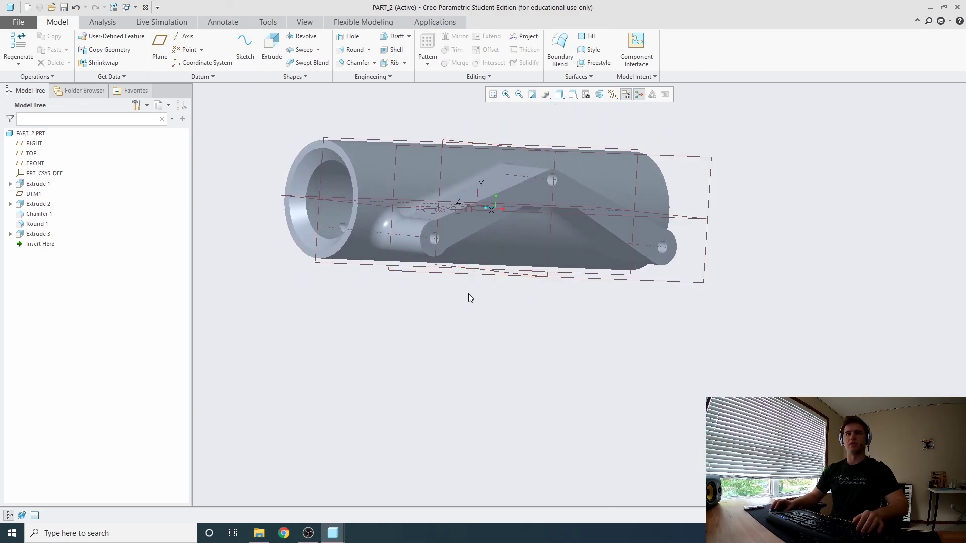
mouse_move(442, 306)
middle_mouse_down()
mouse_move(478, 288)
mouse_move(512, 311)
mouse_move(539, 309)
middle_mouse_up()
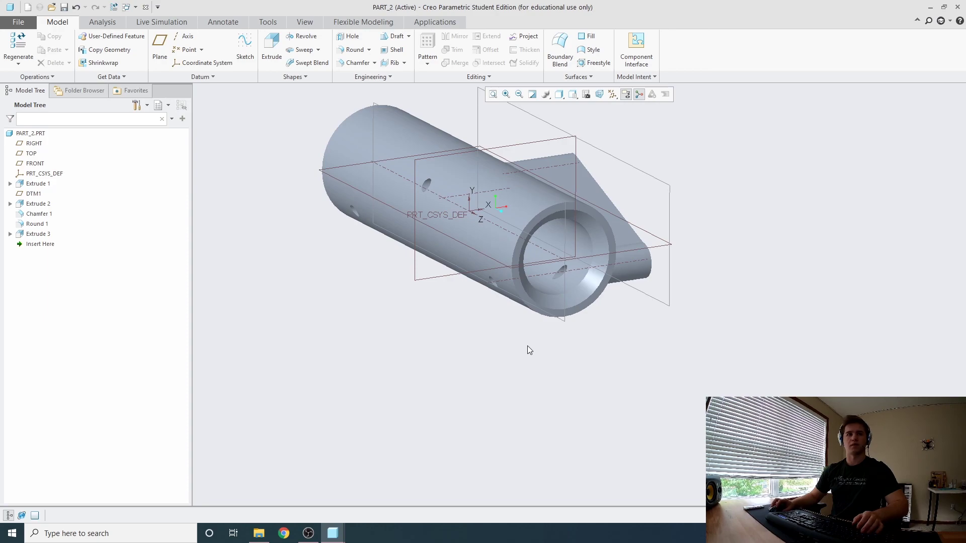
scroll(501, 124, "down", 2)
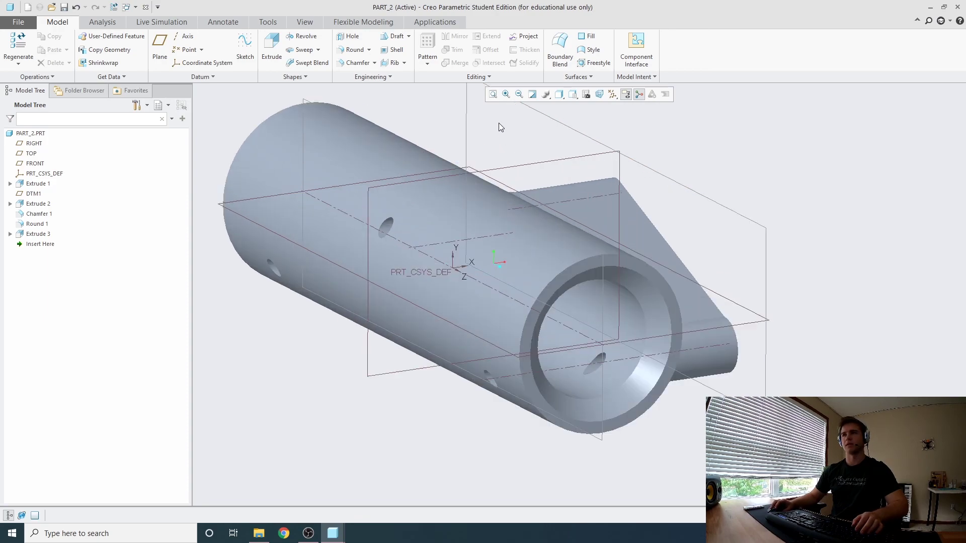